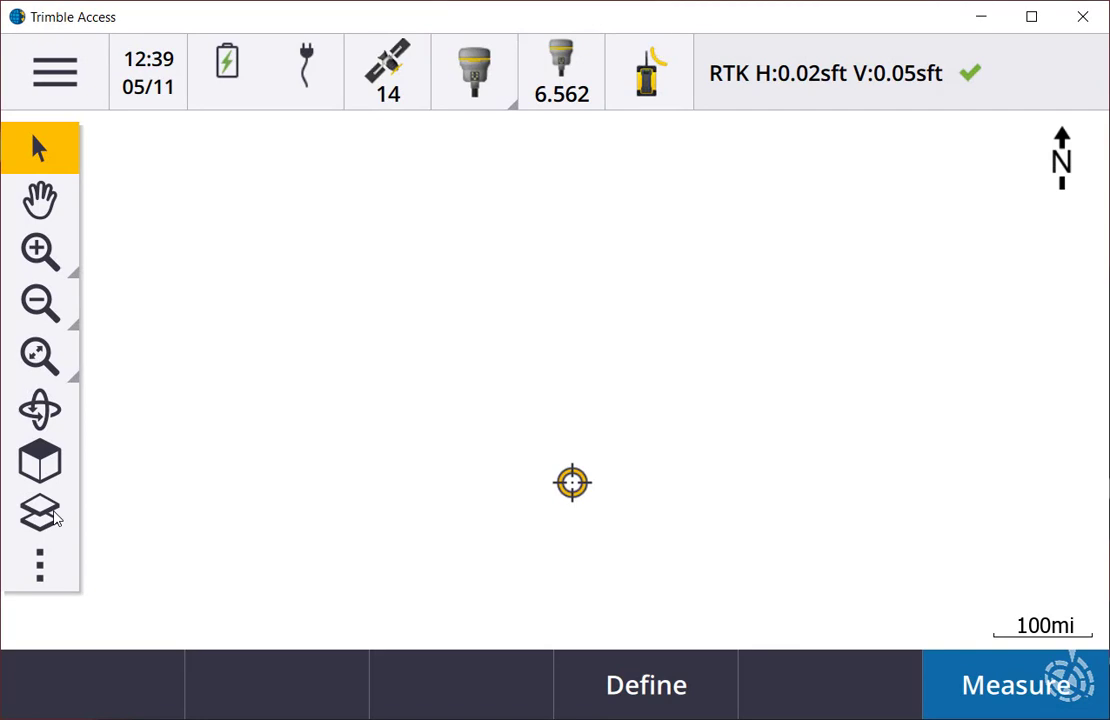
Link FPI Road MG.rxl to the job and zoom the map to show the whole road
click(54, 514)
click(250, 462)
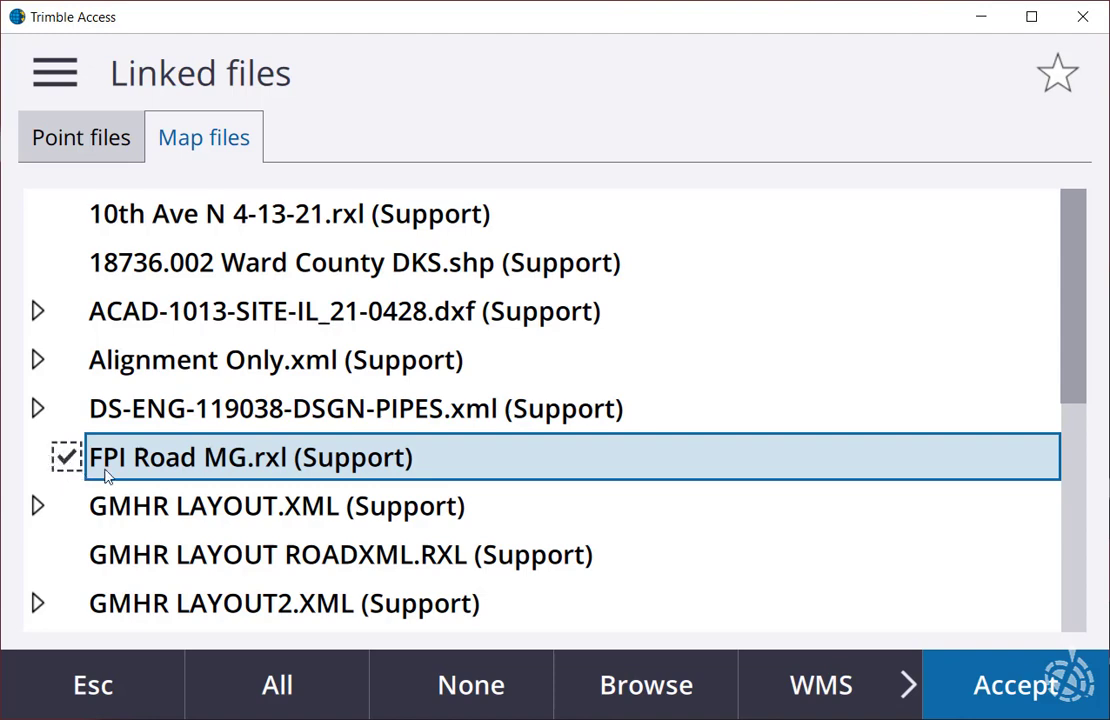
click(940, 700)
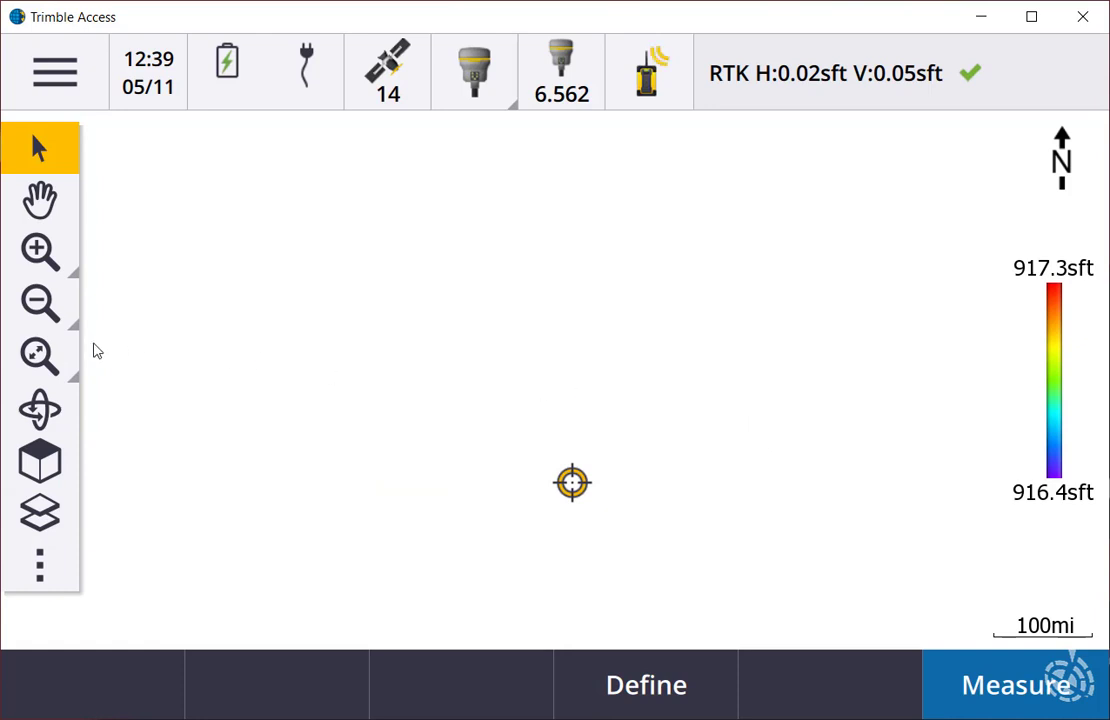
click(40, 354)
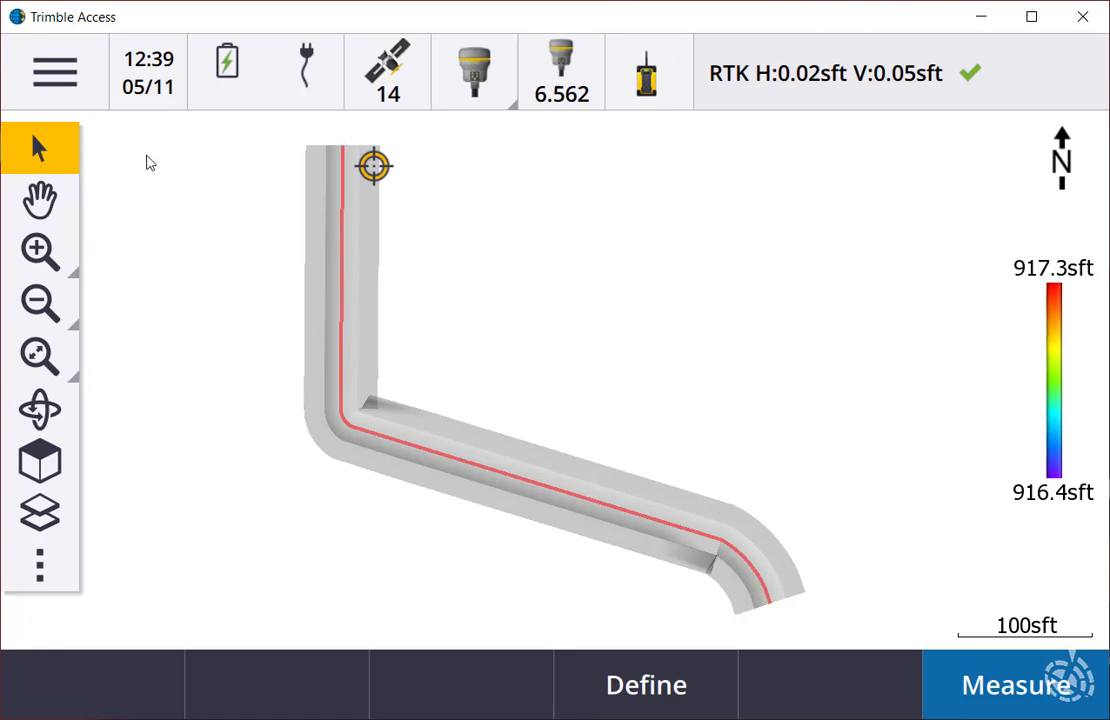
Open the FPI Road MG Trimble RXL road definition in review mode
click(62, 104)
click(158, 416)
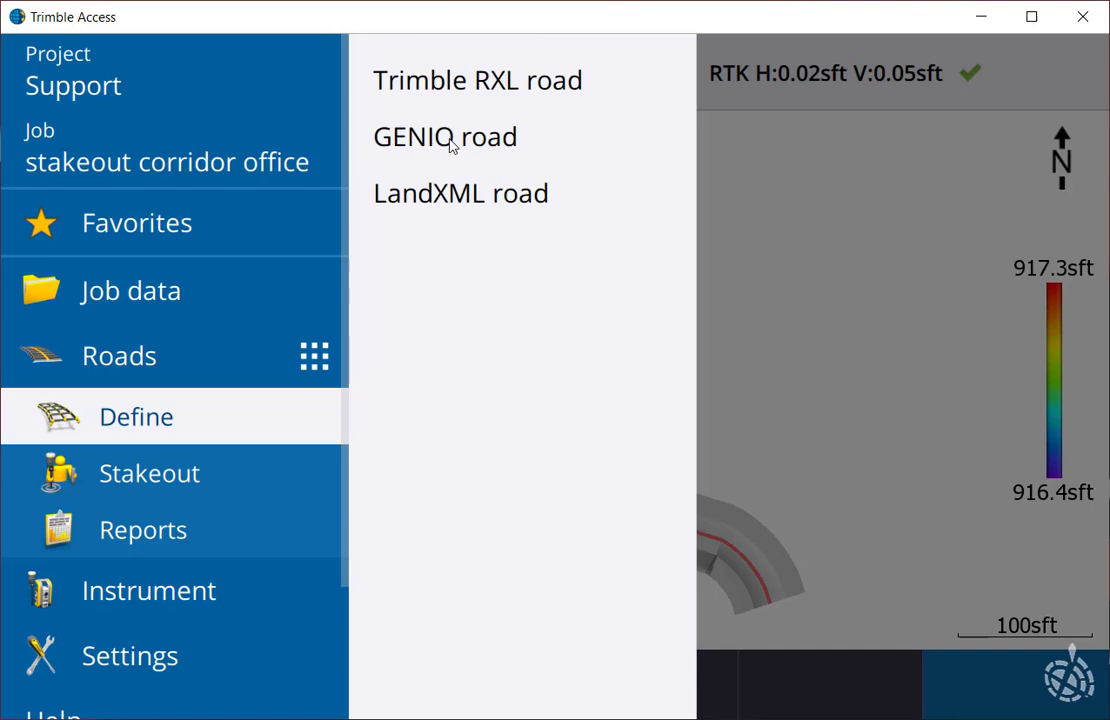
click(472, 90)
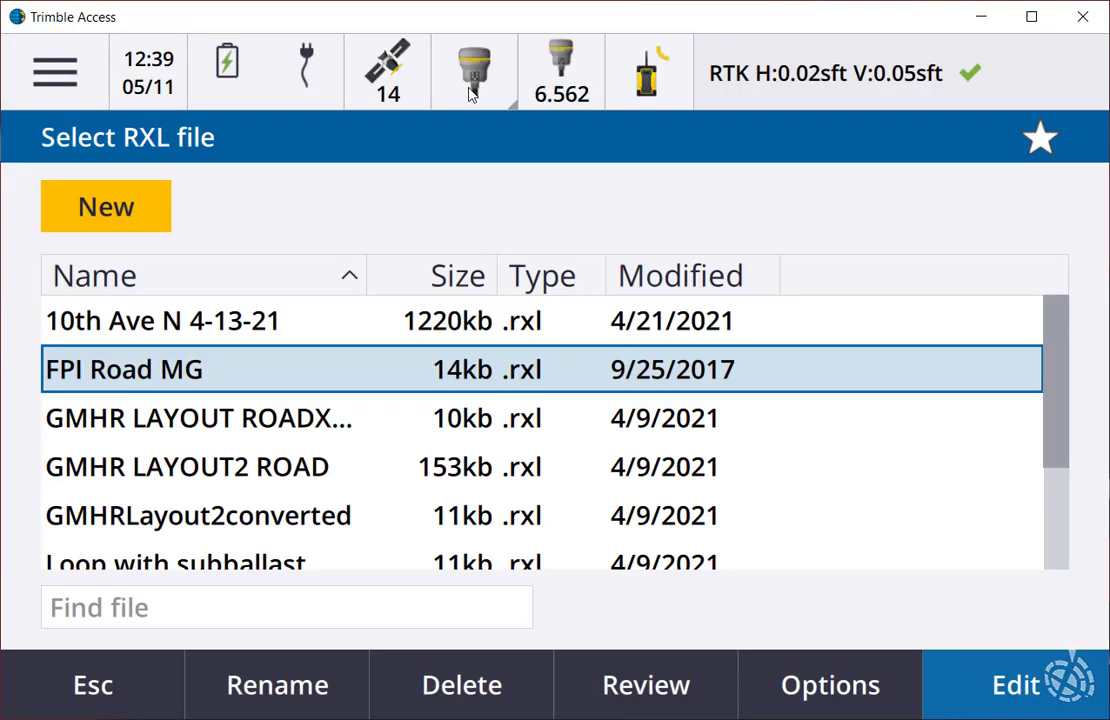
click(640, 686)
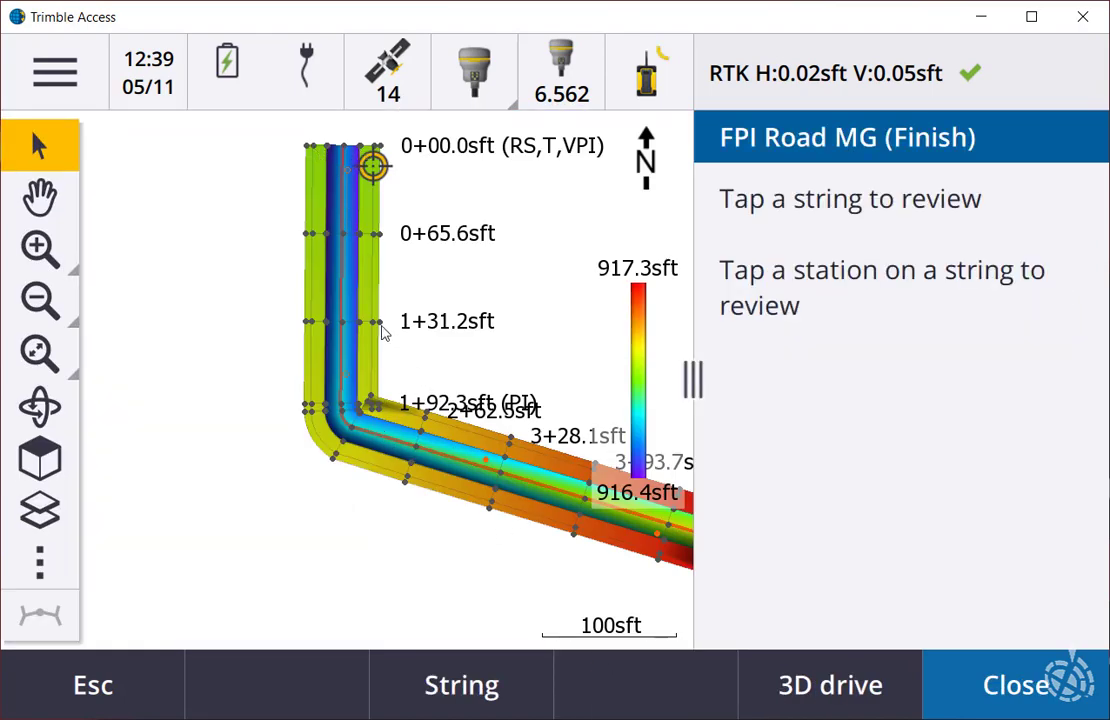
Zoom into the bend and cycle through the overlapping strings, from Sidewalk to Top Front Curb
click(42, 249)
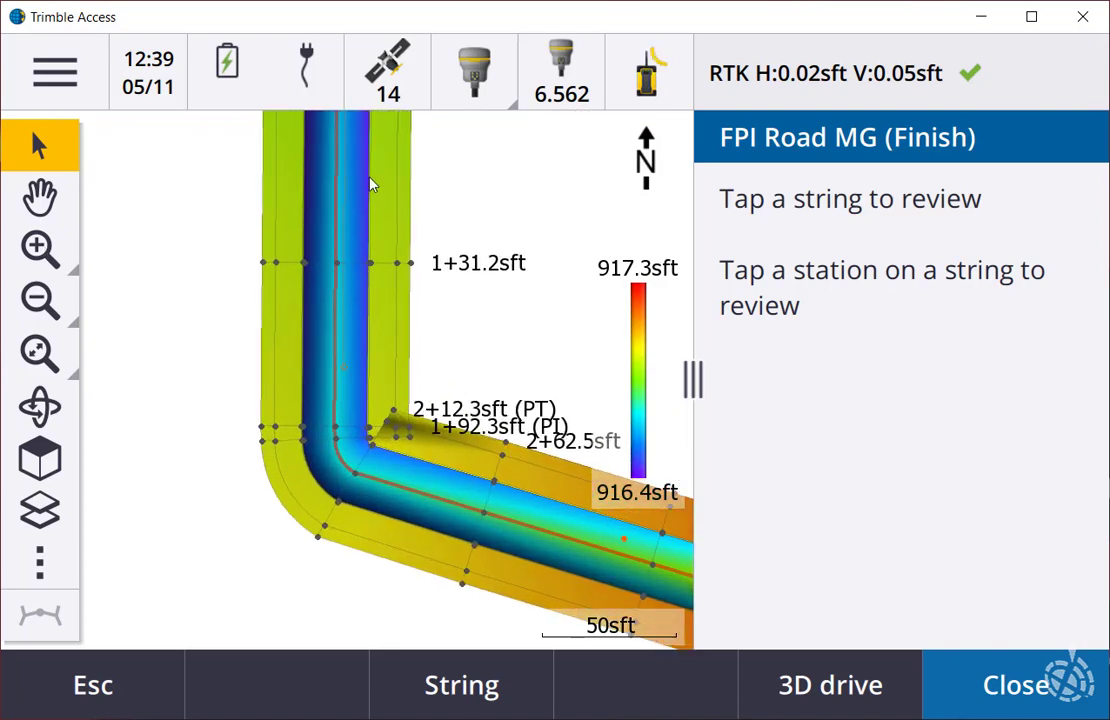
click(398, 183)
click(413, 195)
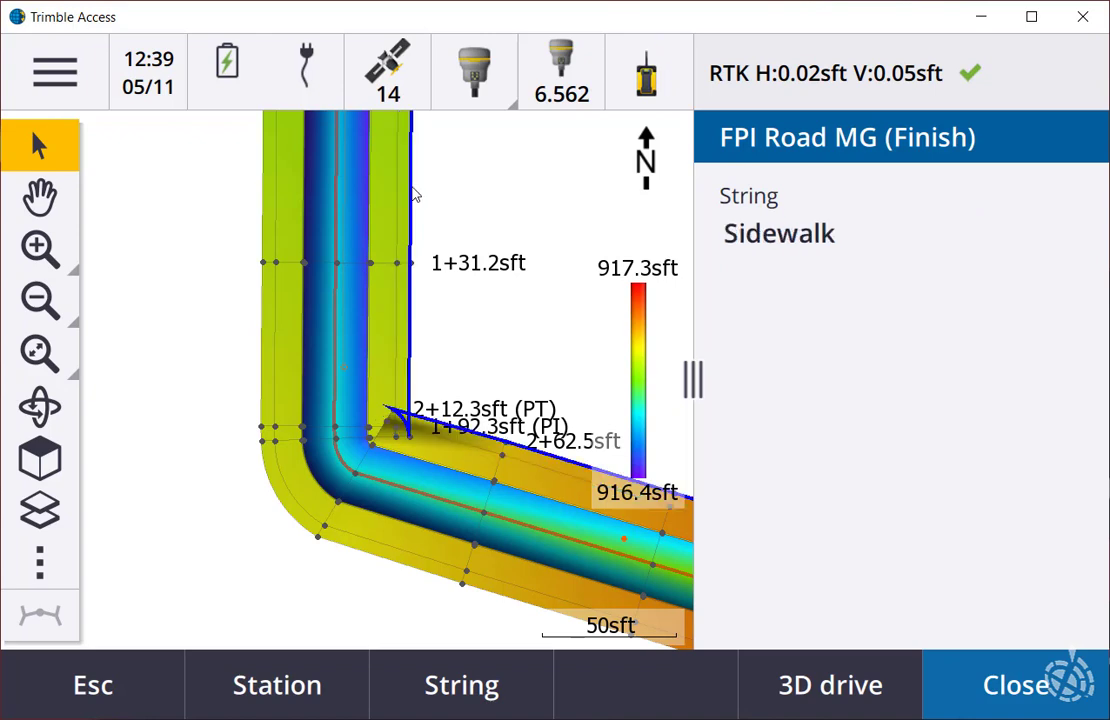
click(377, 143)
click(377, 143)
click(377, 143)
click(377, 143)
click(377, 143)
click(377, 143)
click(377, 143)
click(377, 143)
click(377, 143)
click(377, 143)
click(377, 143)
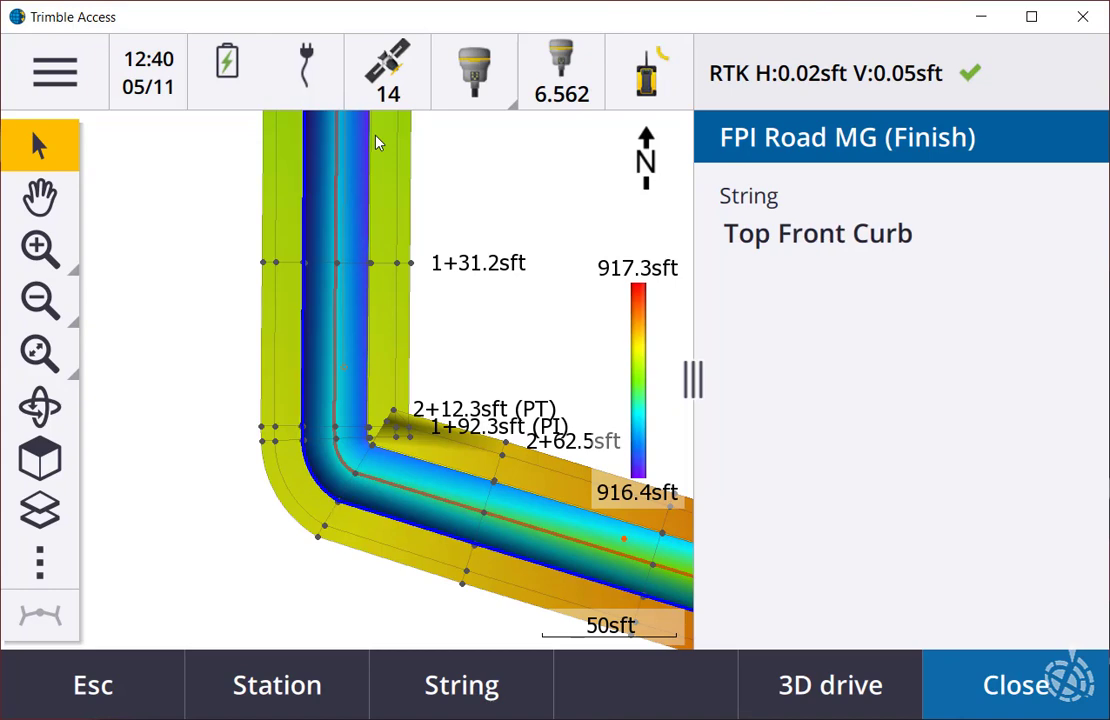
Select the station 1+31.2 point and step across strings and stations to the Flowline at 1+31.233
click(277, 262)
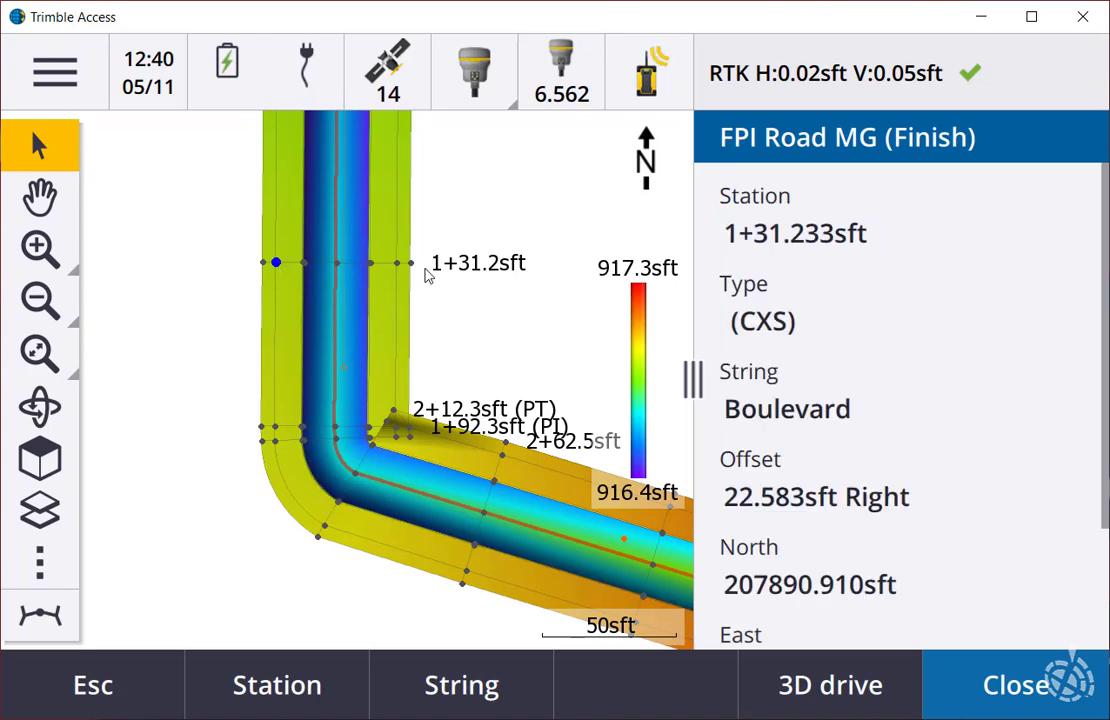
key(Right)
key(Right)
key(Right)
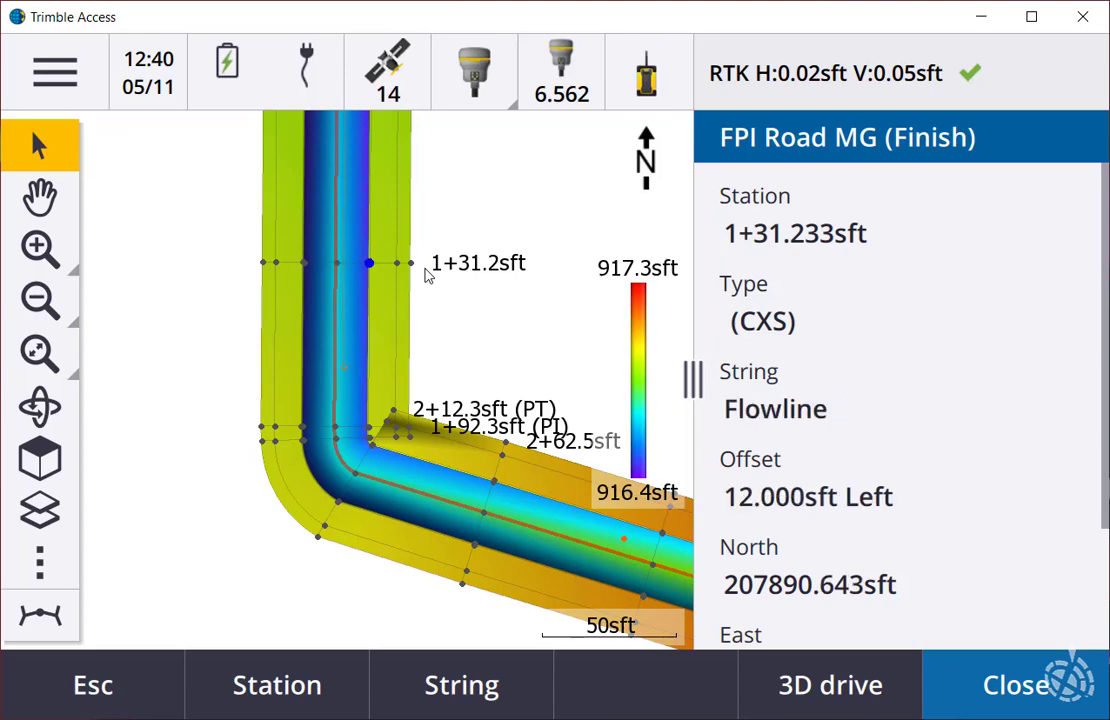
key(Down)
key(Down)
key(Down)
key(Down)
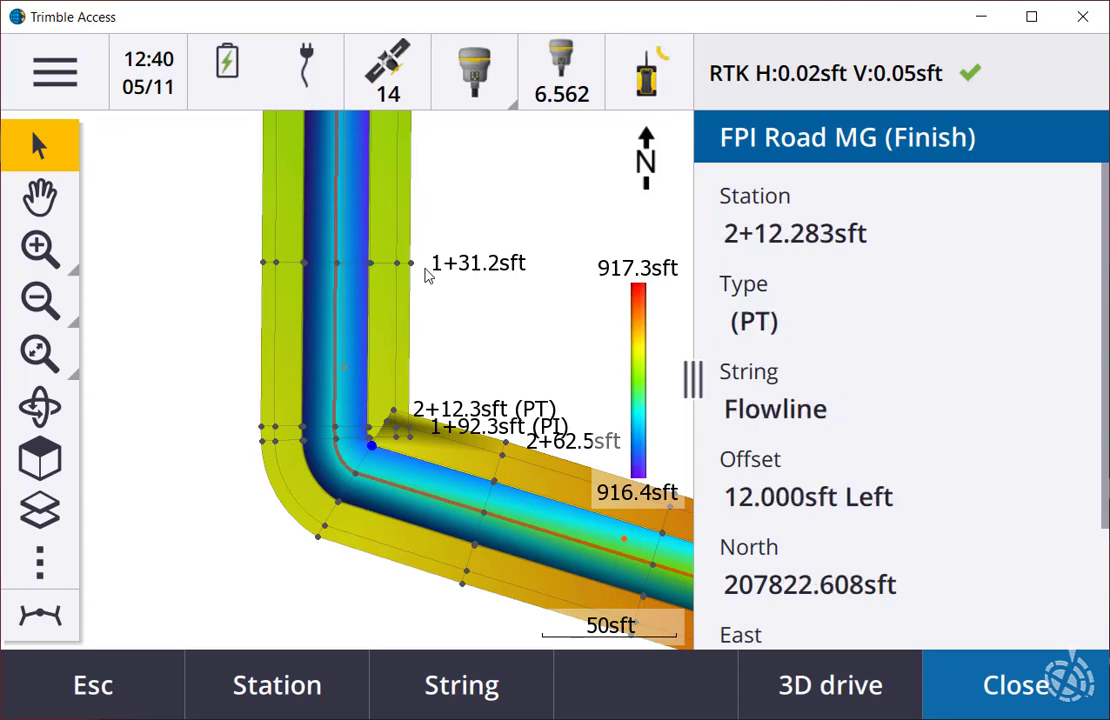
key(Up)
key(Up)
key(Up)
key(Up)
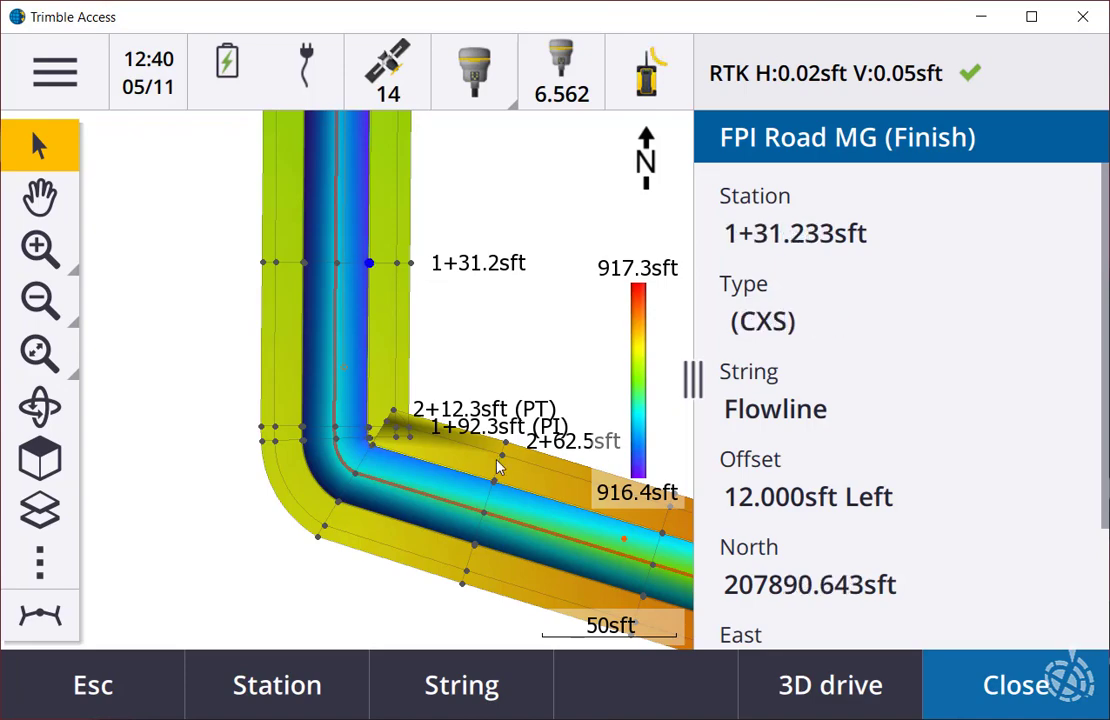
click(817, 700)
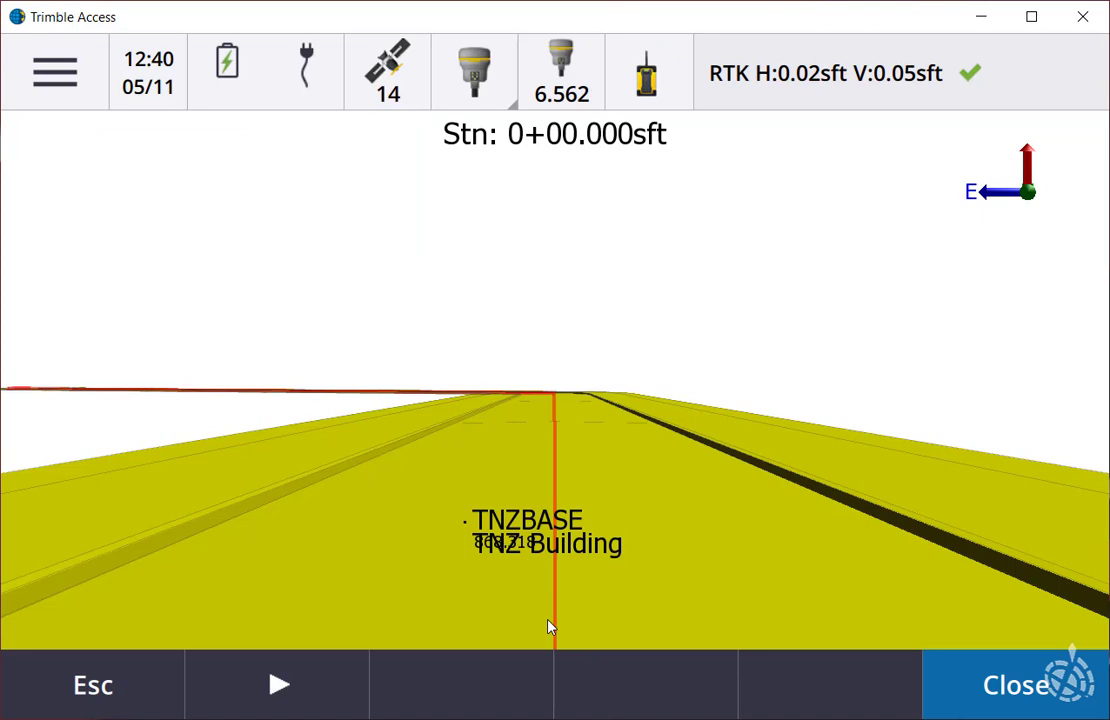
click(278, 686)
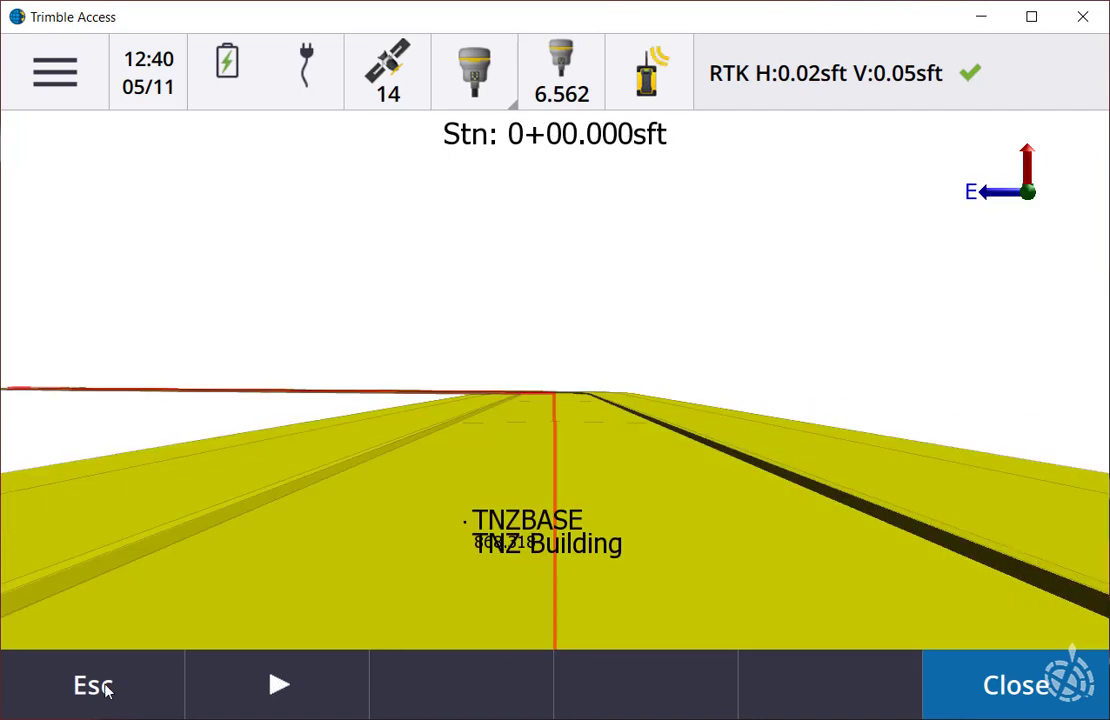
click(100, 688)
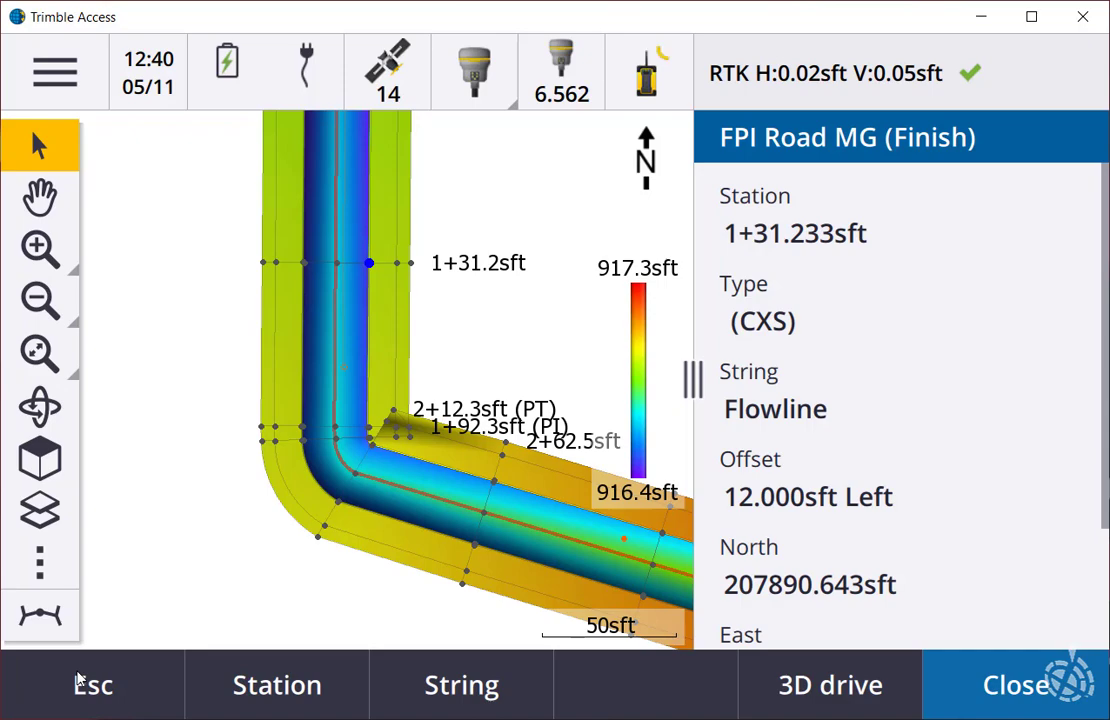
Leave the road review and start a road stakeout of FPI Road MG
click(82, 680)
click(80, 678)
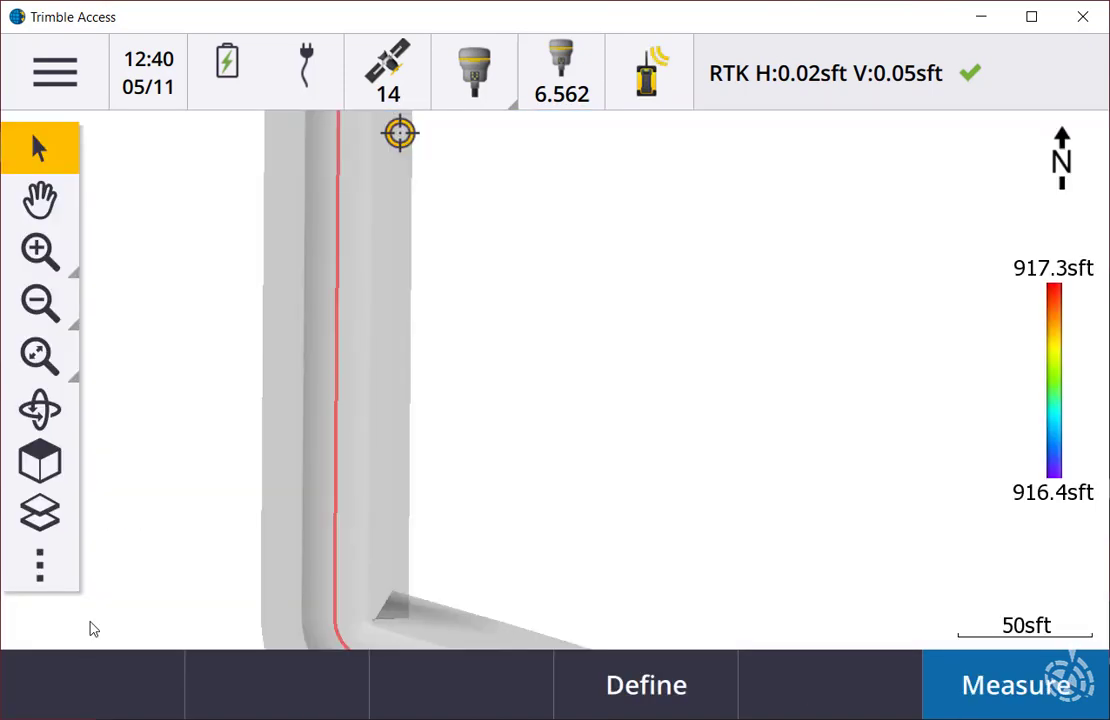
click(55, 72)
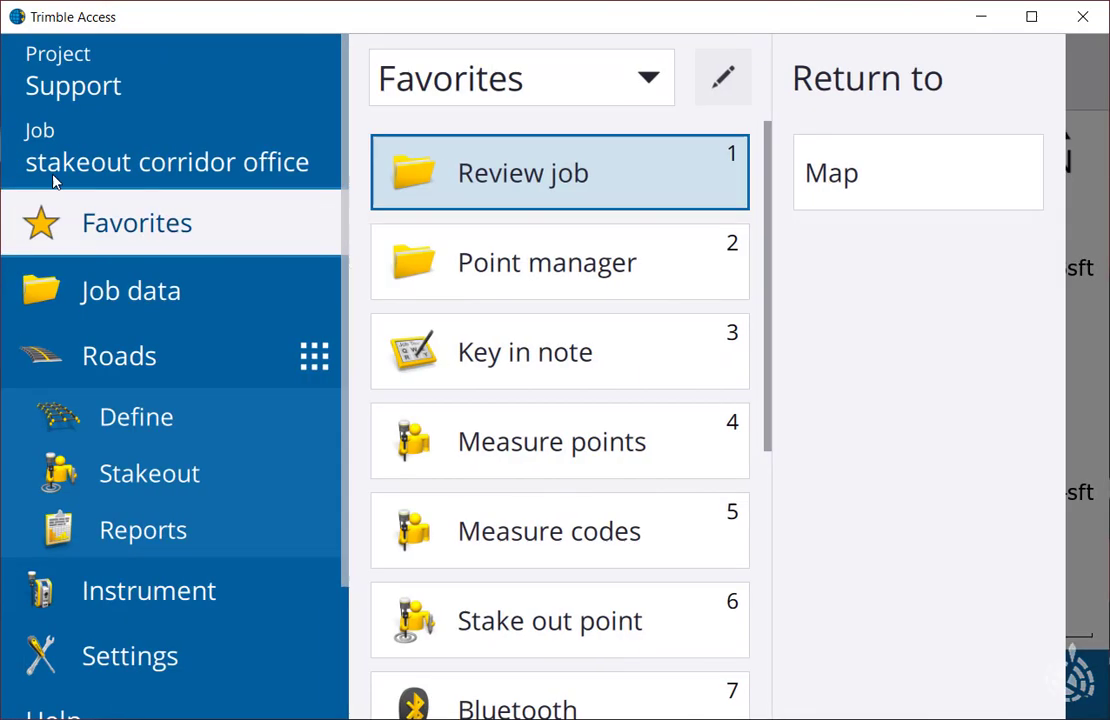
click(143, 481)
click(430, 88)
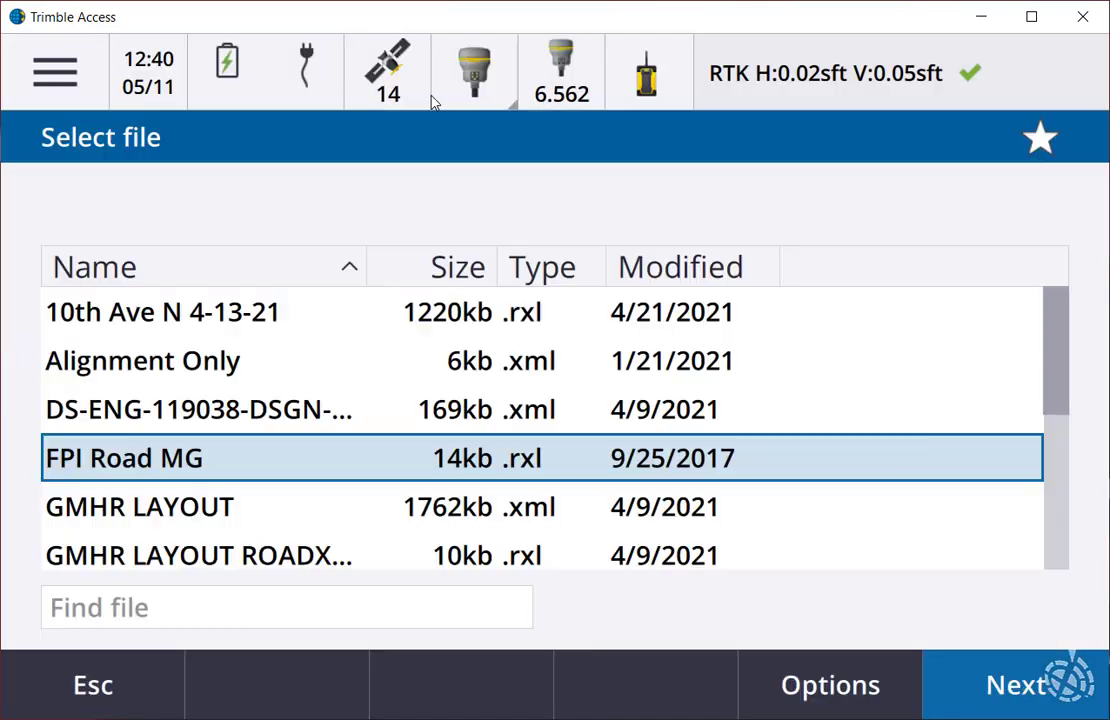
click(803, 688)
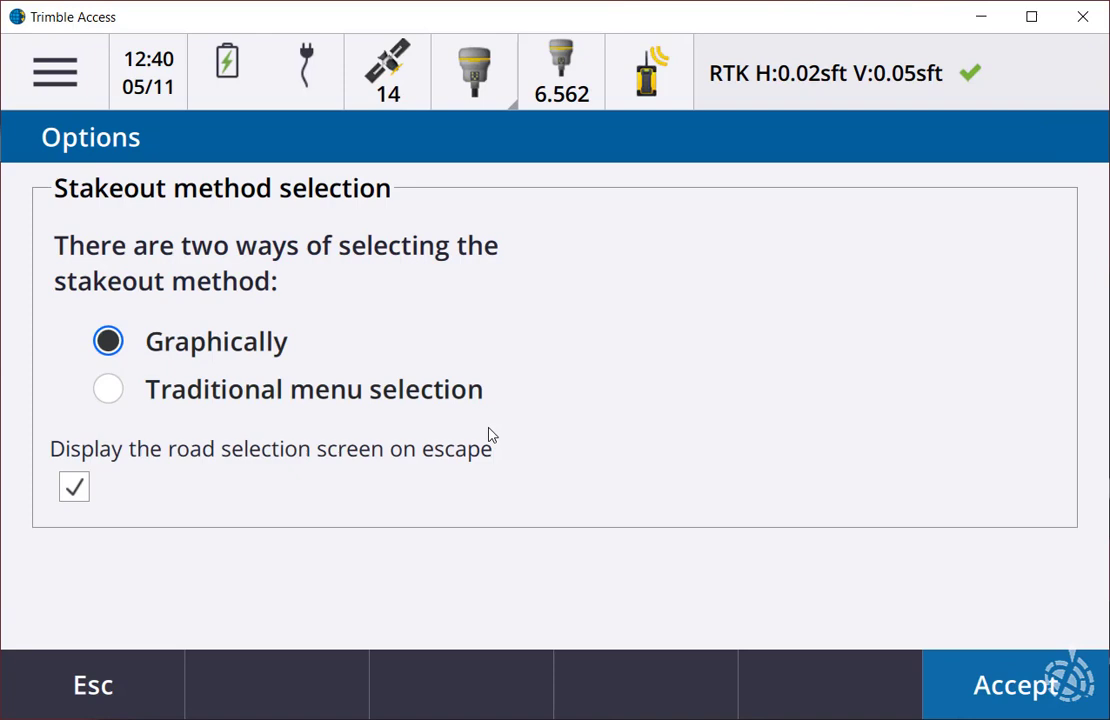
key(Escape)
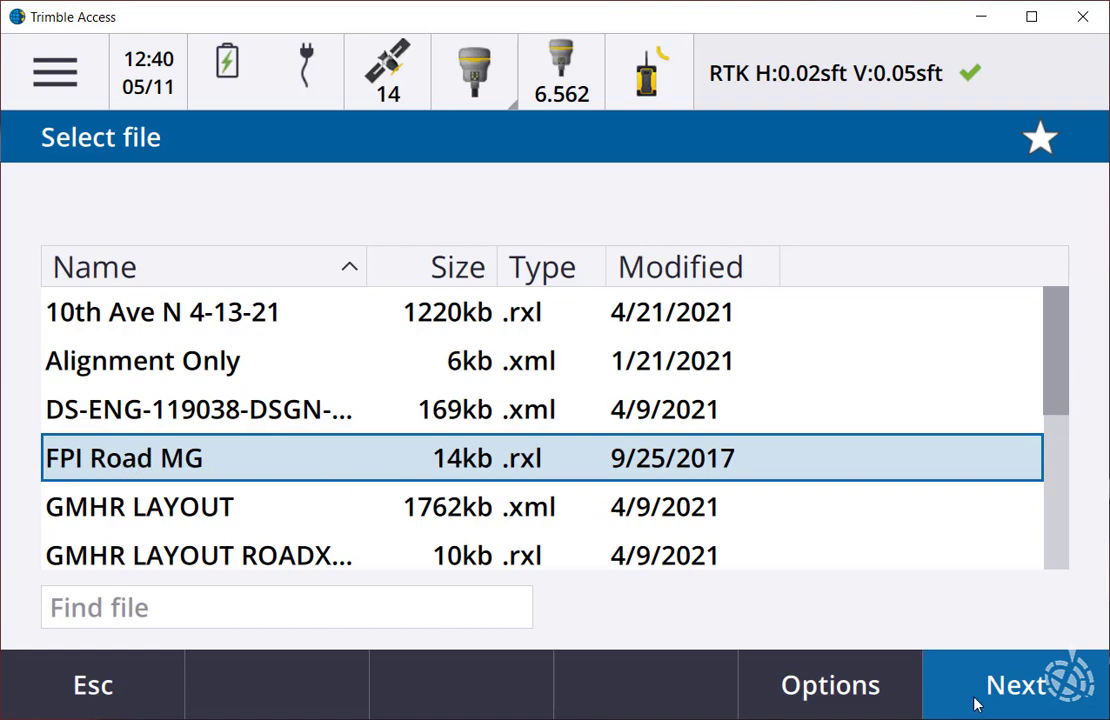
key(Return)
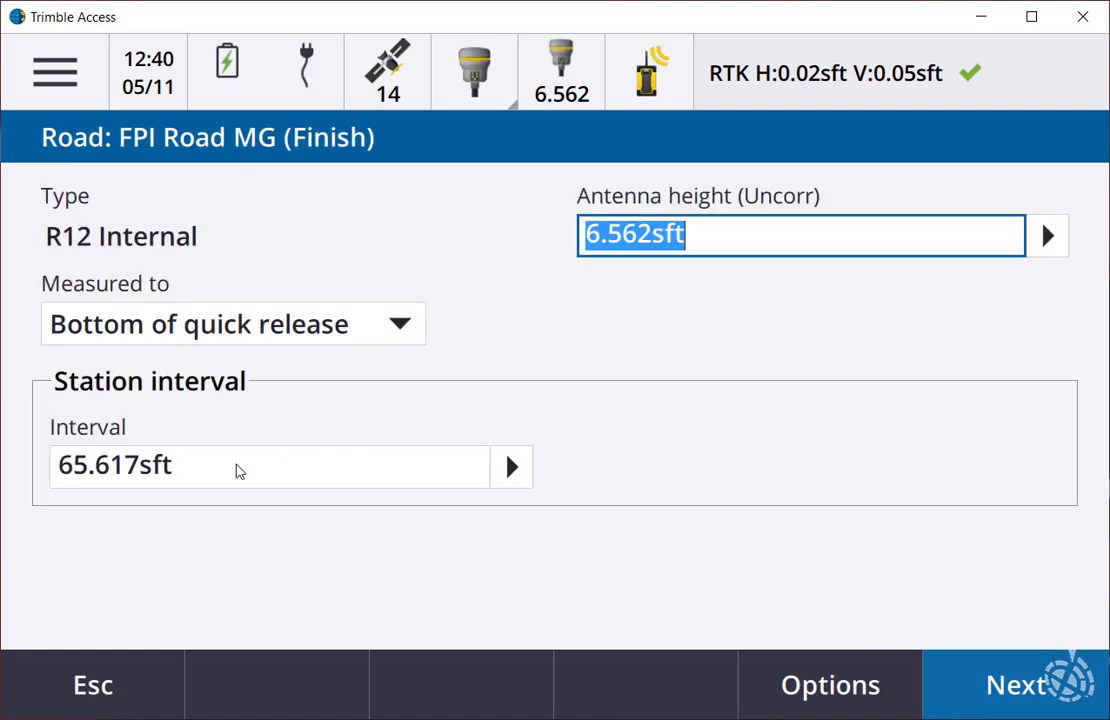
Set the station interval to 50.000sft and continue to the stakeout map
click(222, 466)
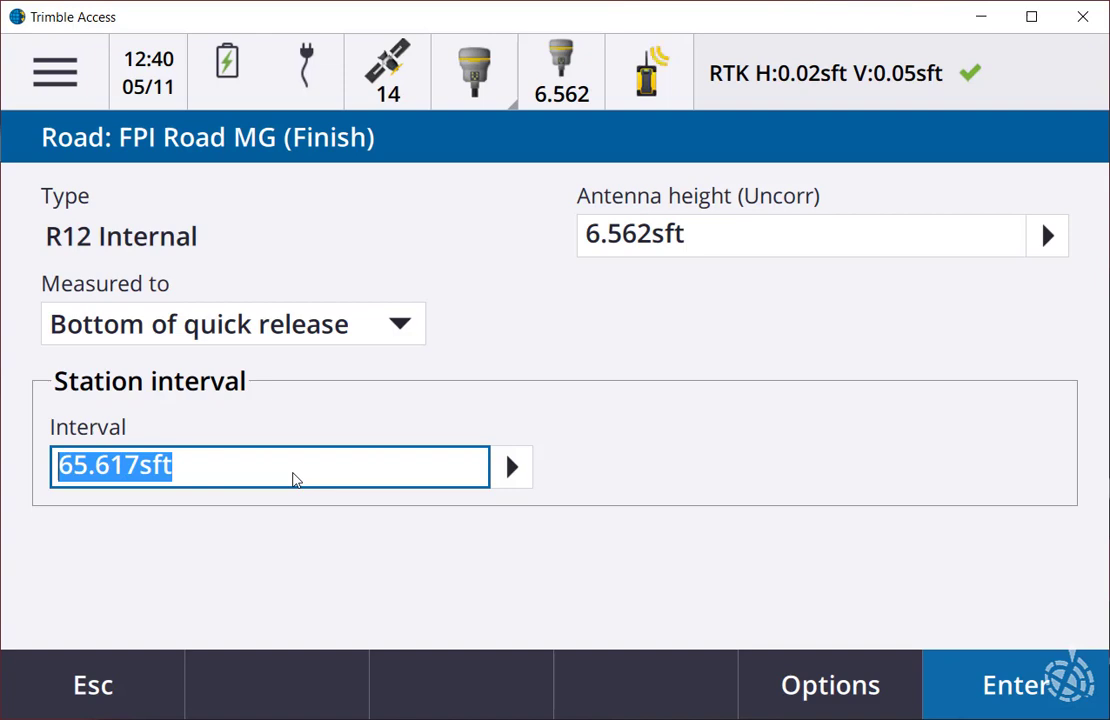
text(50)
key(Tab)
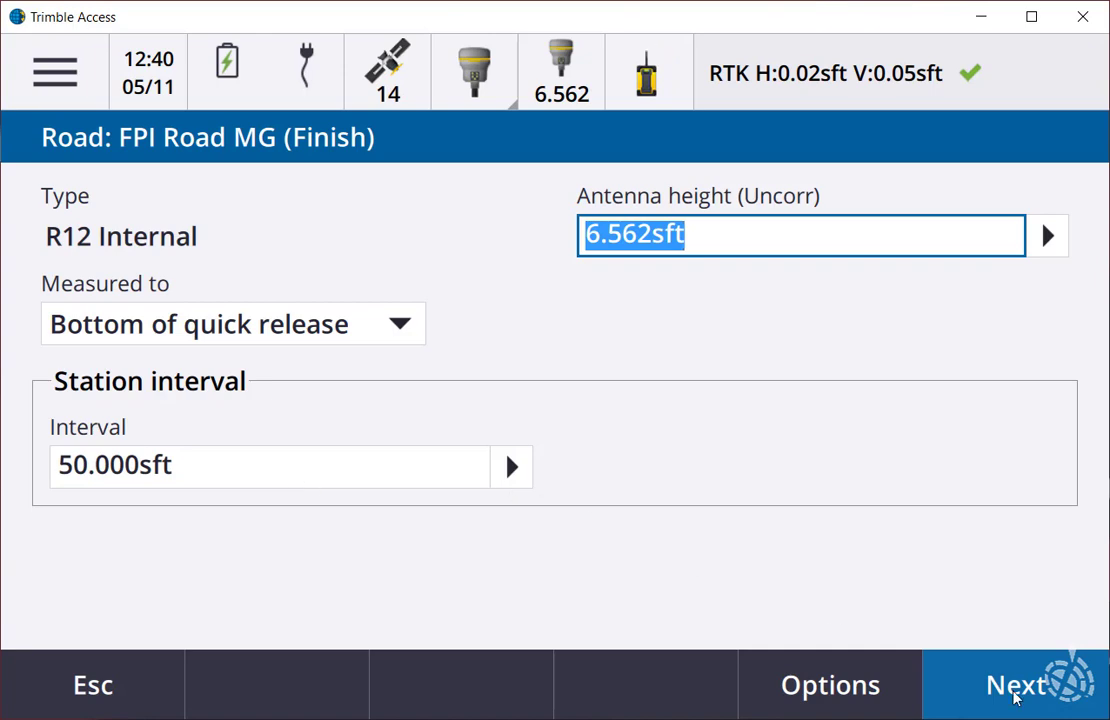
click(1016, 697)
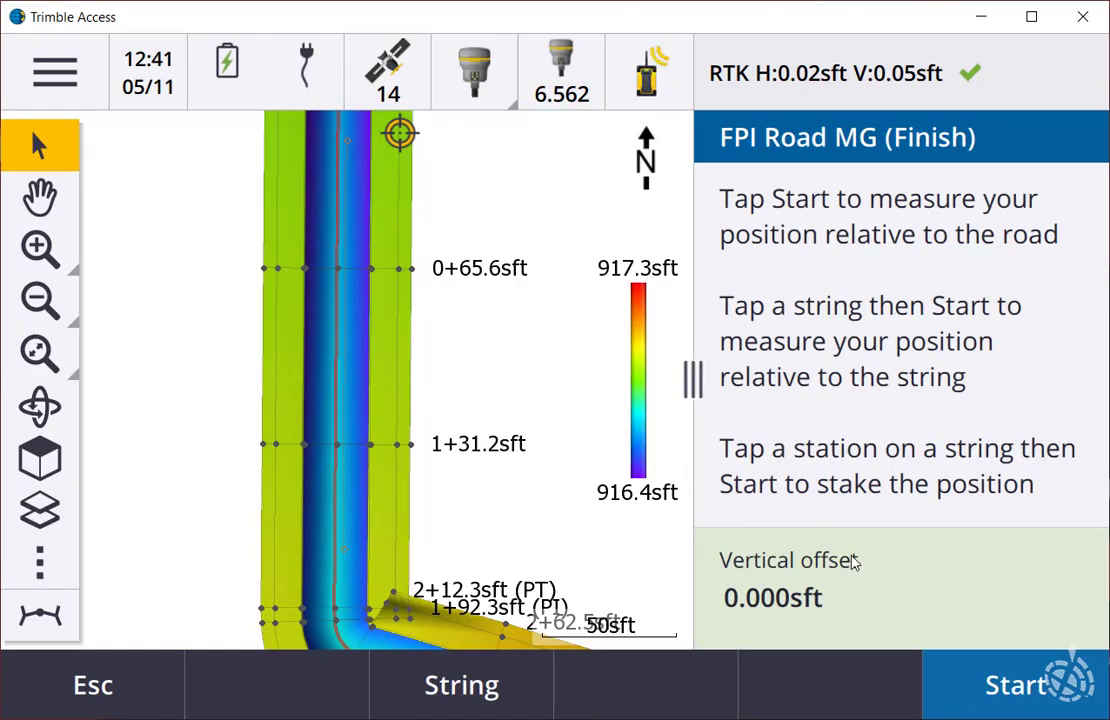
Measure the position relative to the road, then relative to the Boulevard string
click(1016, 697)
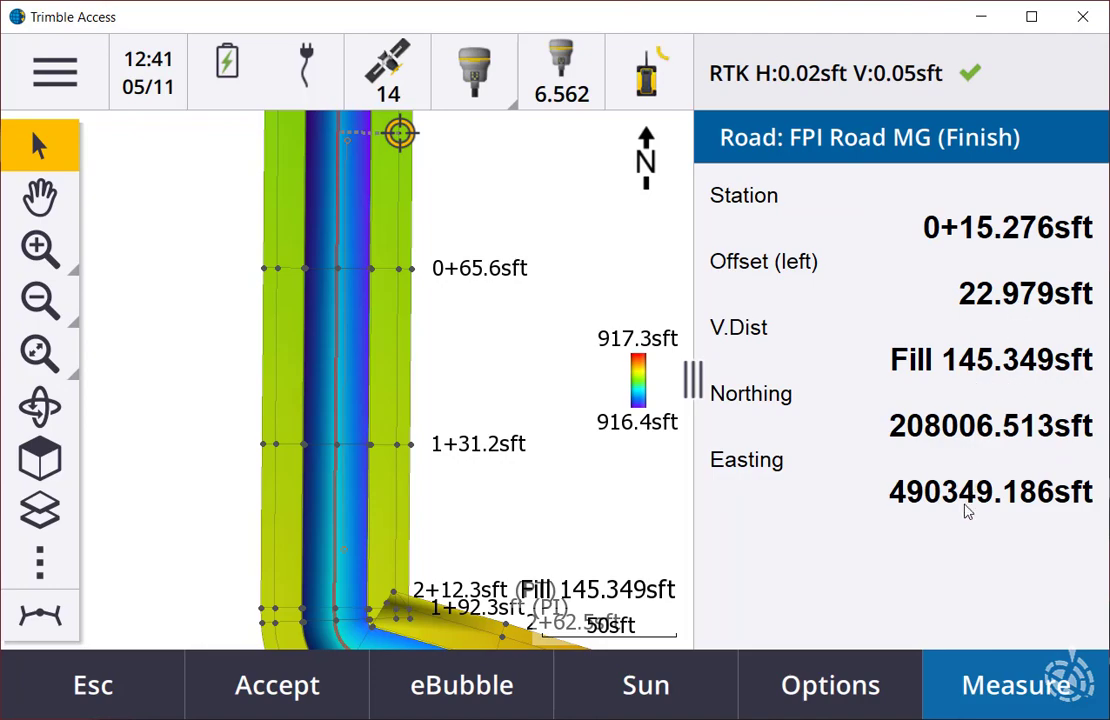
click(72, 695)
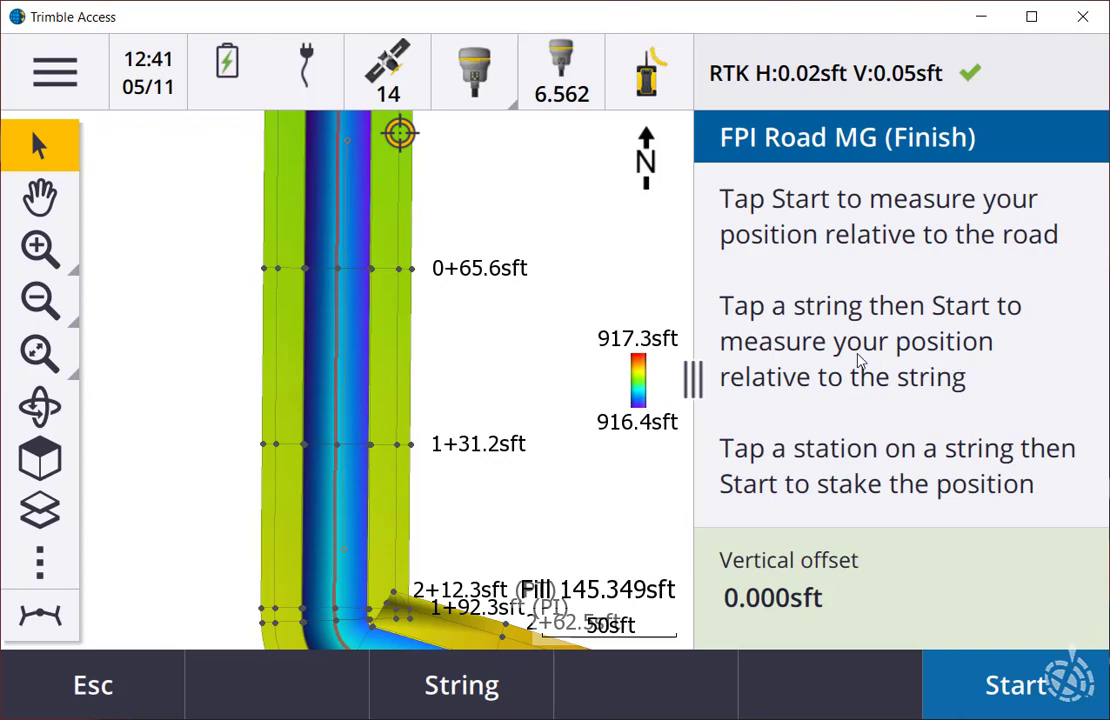
click(400, 170)
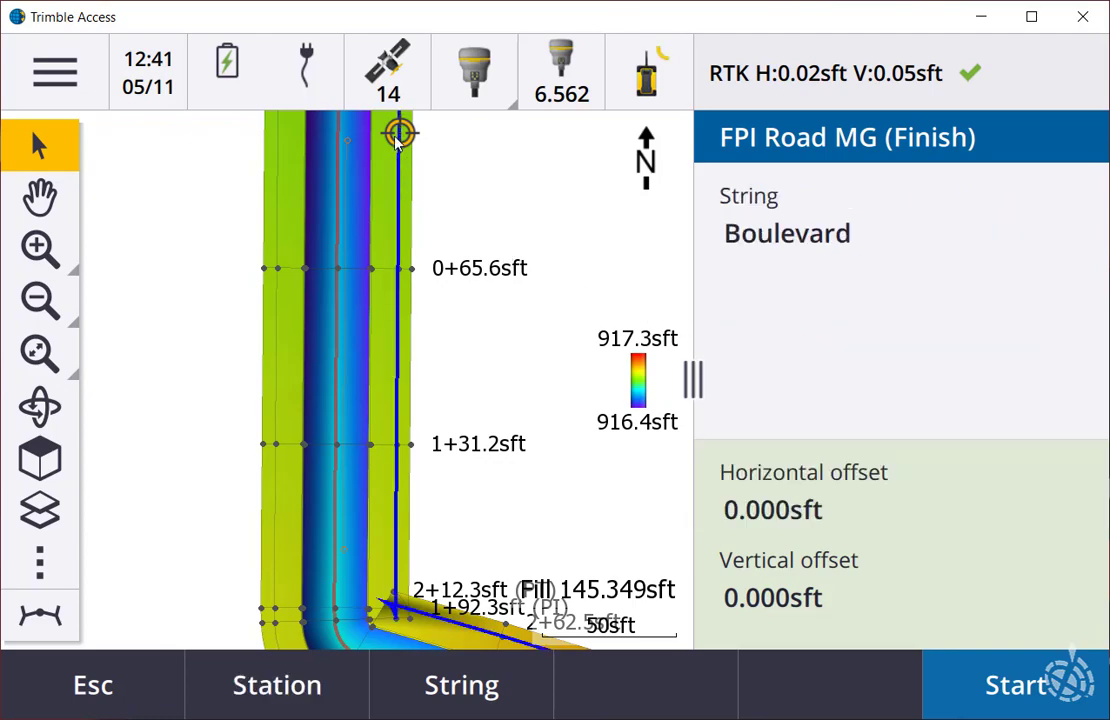
click(1010, 685)
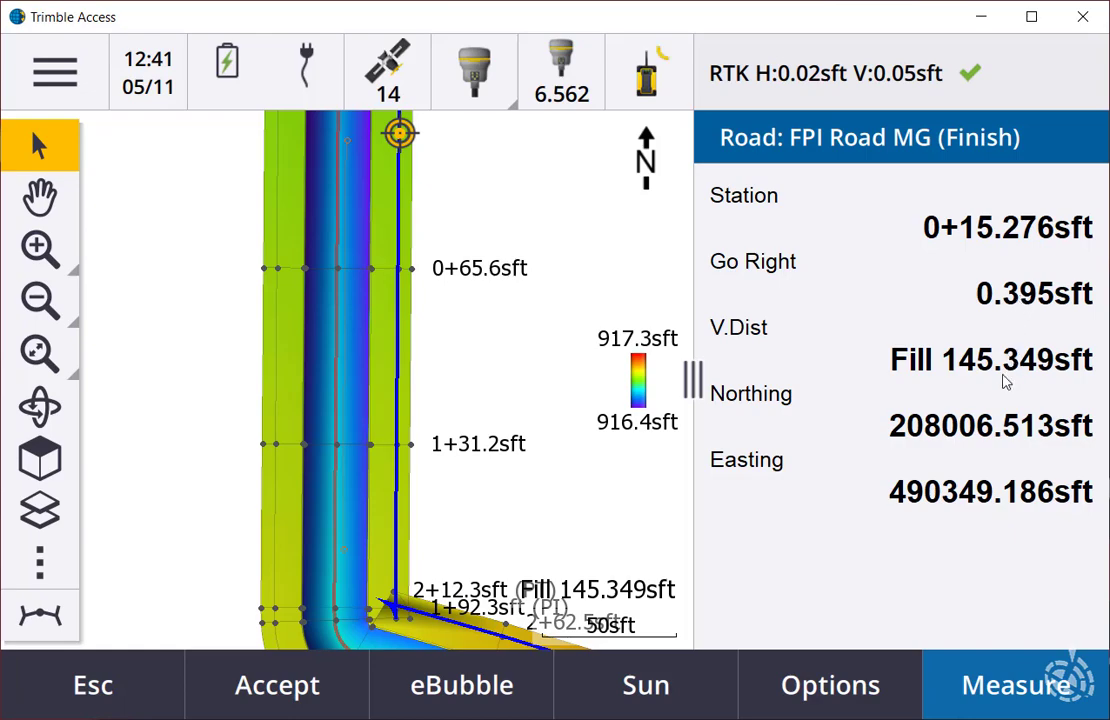
Pick station 0+65.6 on the Boulevard string and start staking it out
click(160, 662)
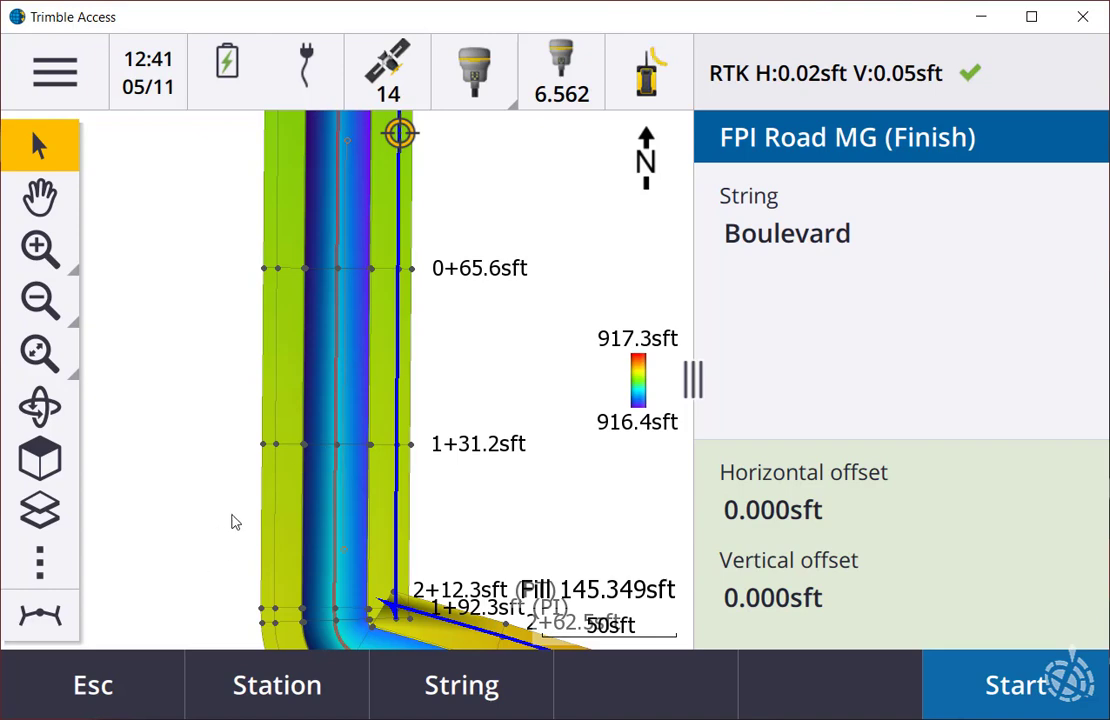
click(400, 270)
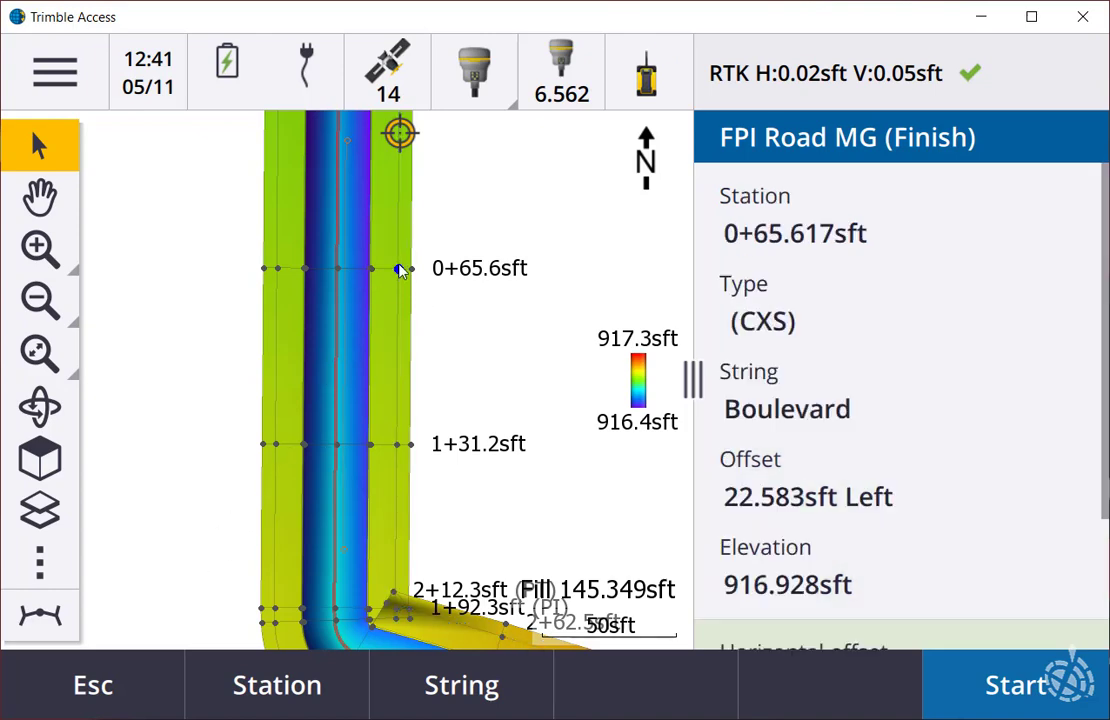
click(966, 695)
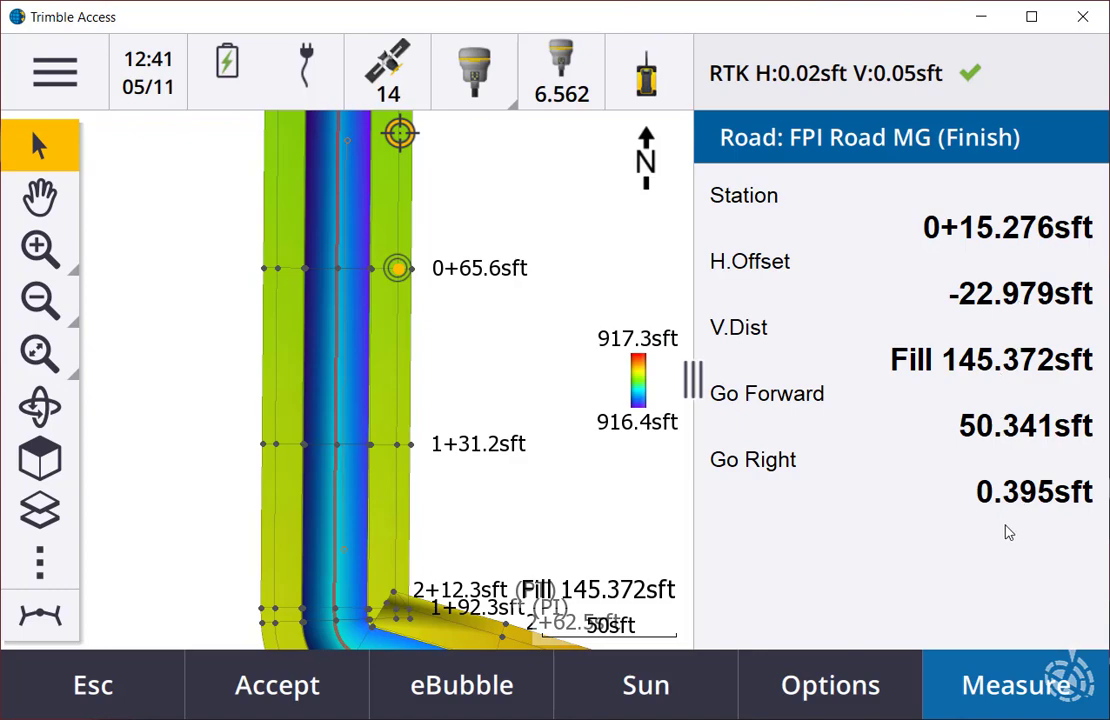
click(838, 700)
scroll(550, 515, down, 1)
click(730, 449)
click(733, 450)
click(350, 535)
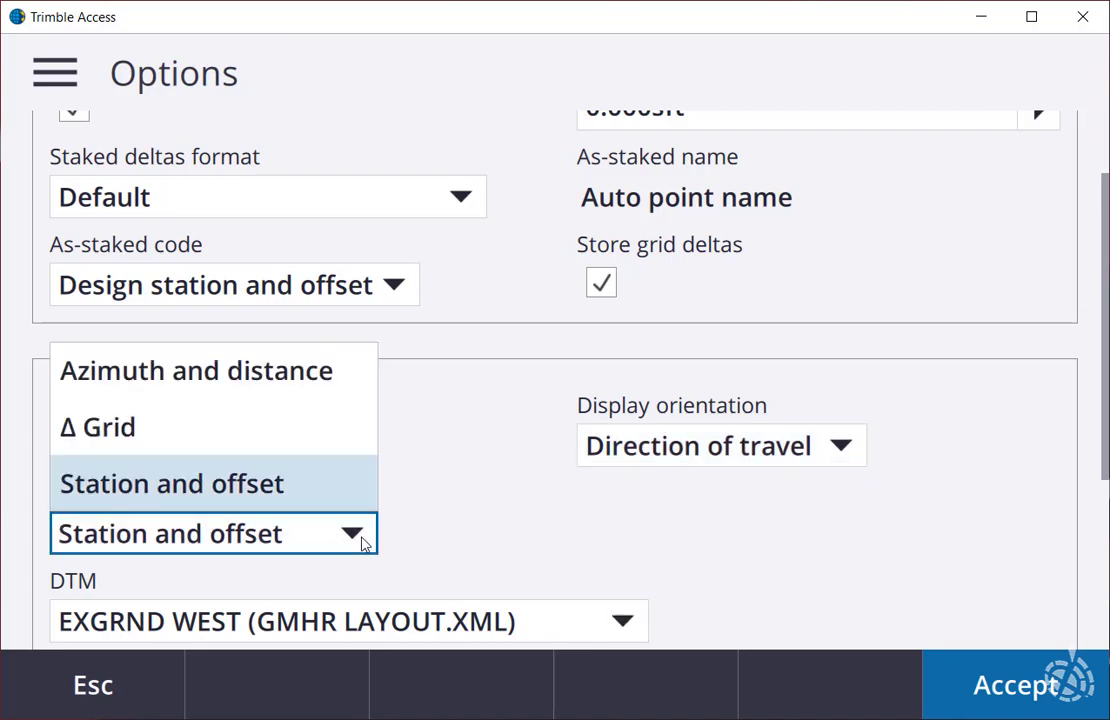
click(206, 446)
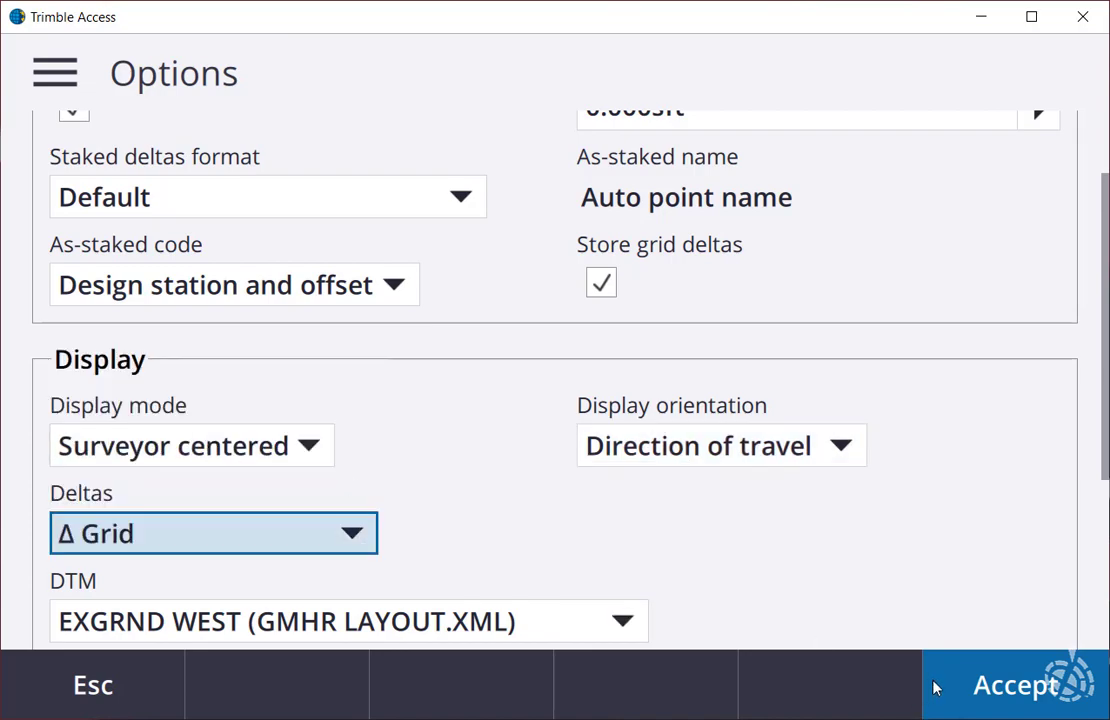
key(Return)
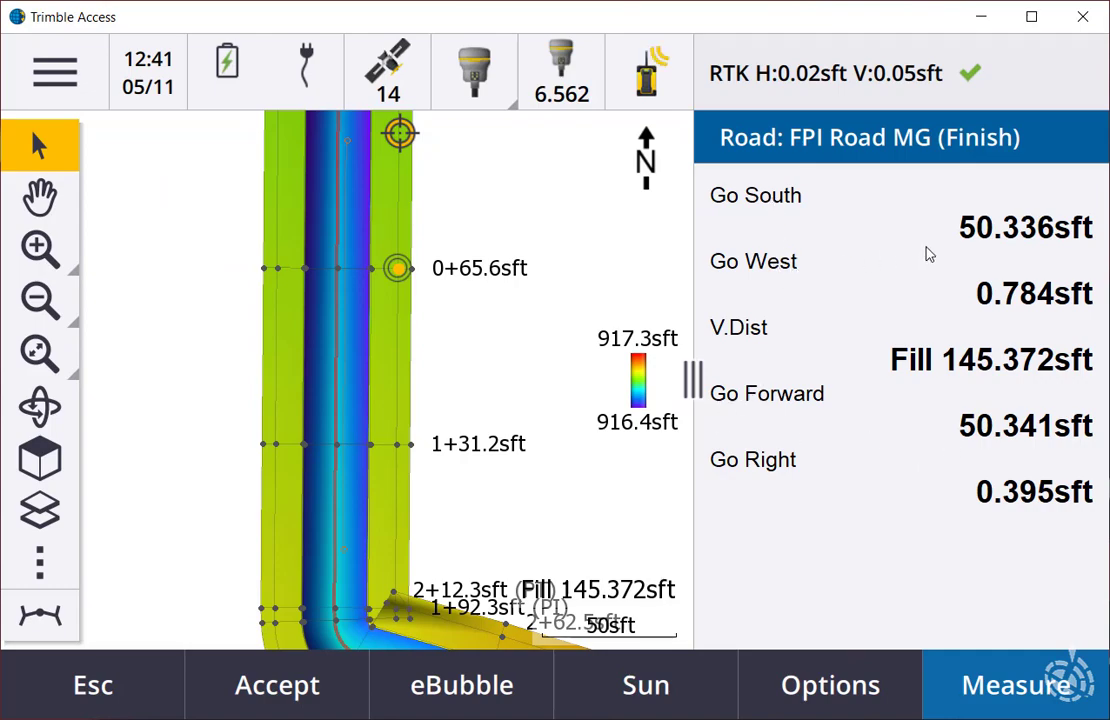
click(830, 685)
scroll(366, 614, down, 1)
click(338, 540)
click(277, 489)
click(955, 680)
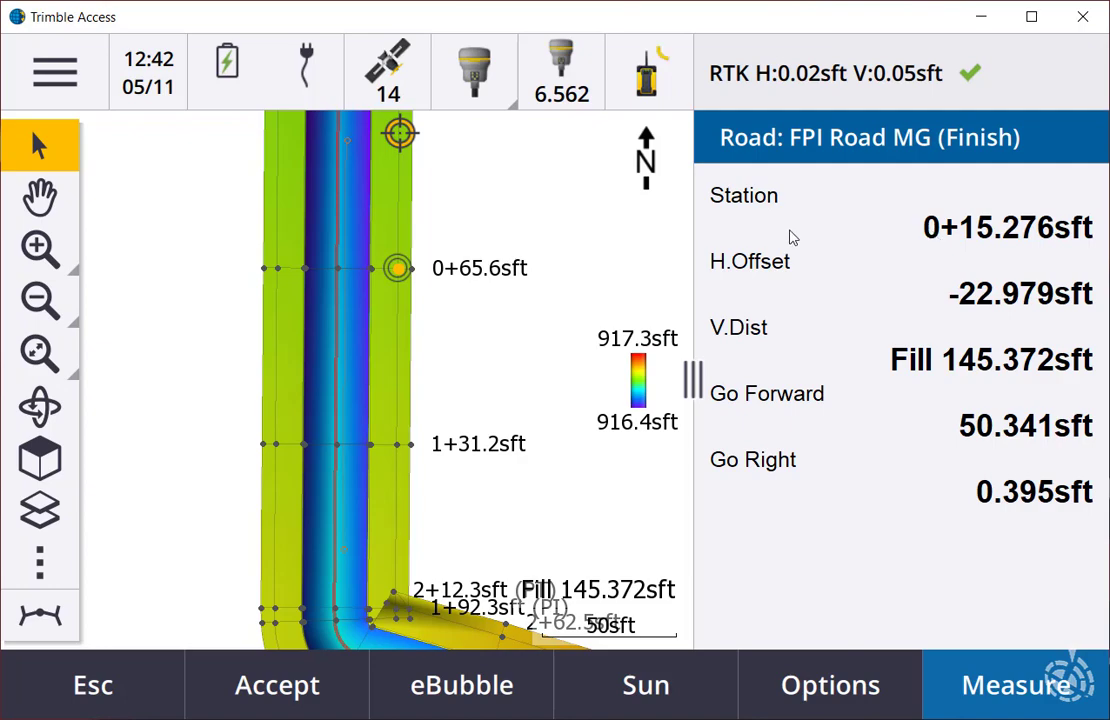
Move the simulated rover to a map spot near station 0+65.6
right_click(389, 233)
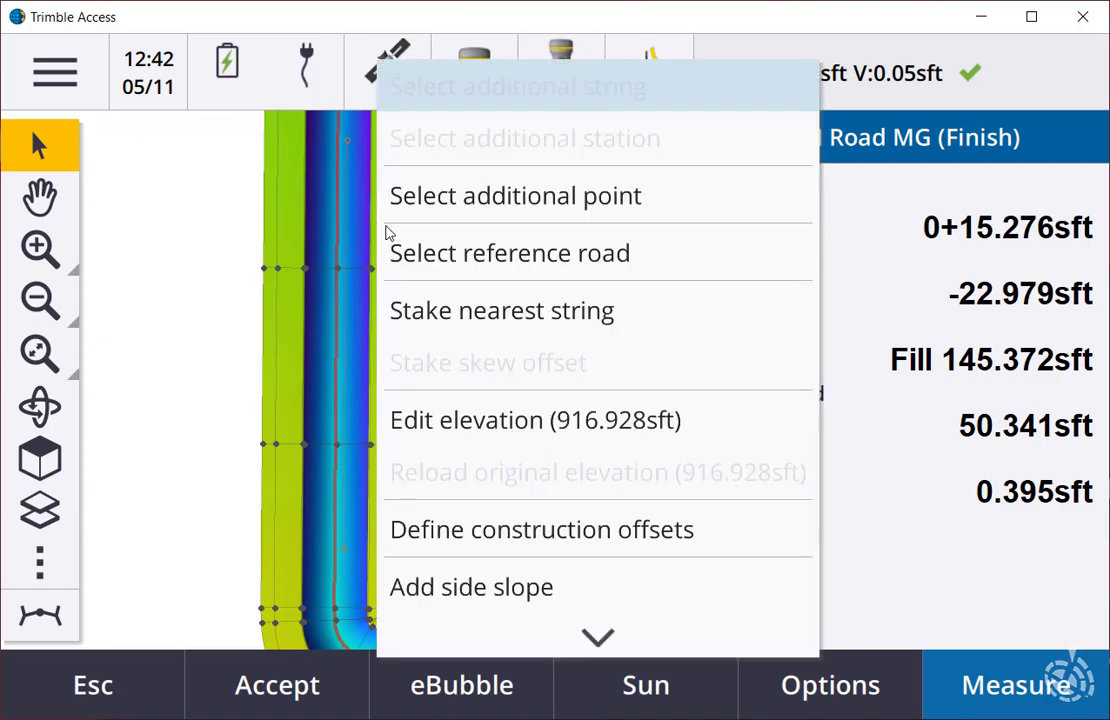
click(520, 640)
click(523, 595)
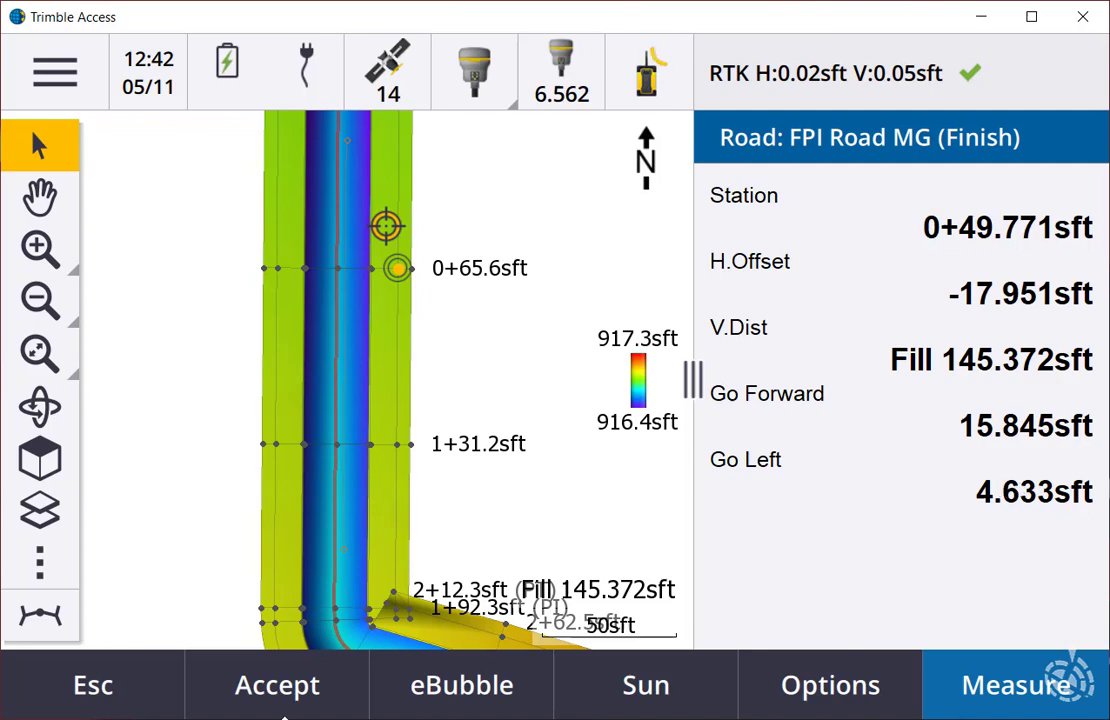
Stop staking and step across strings to the Top Back Curb point at 0+65.617
click(133, 690)
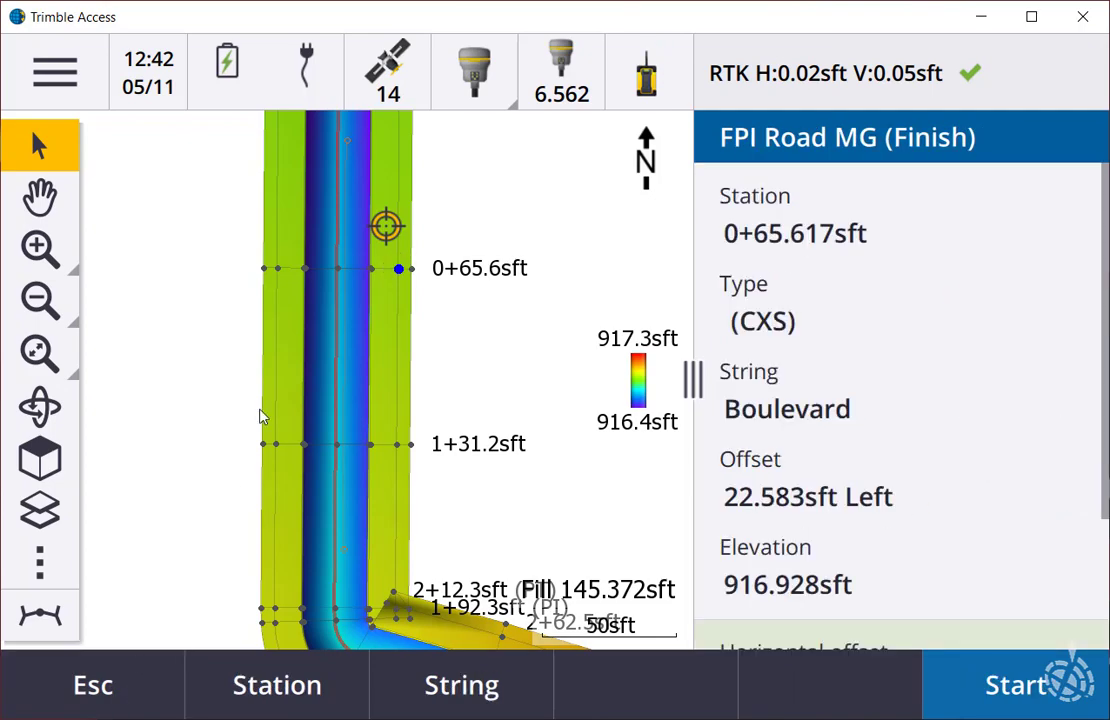
key(Right)
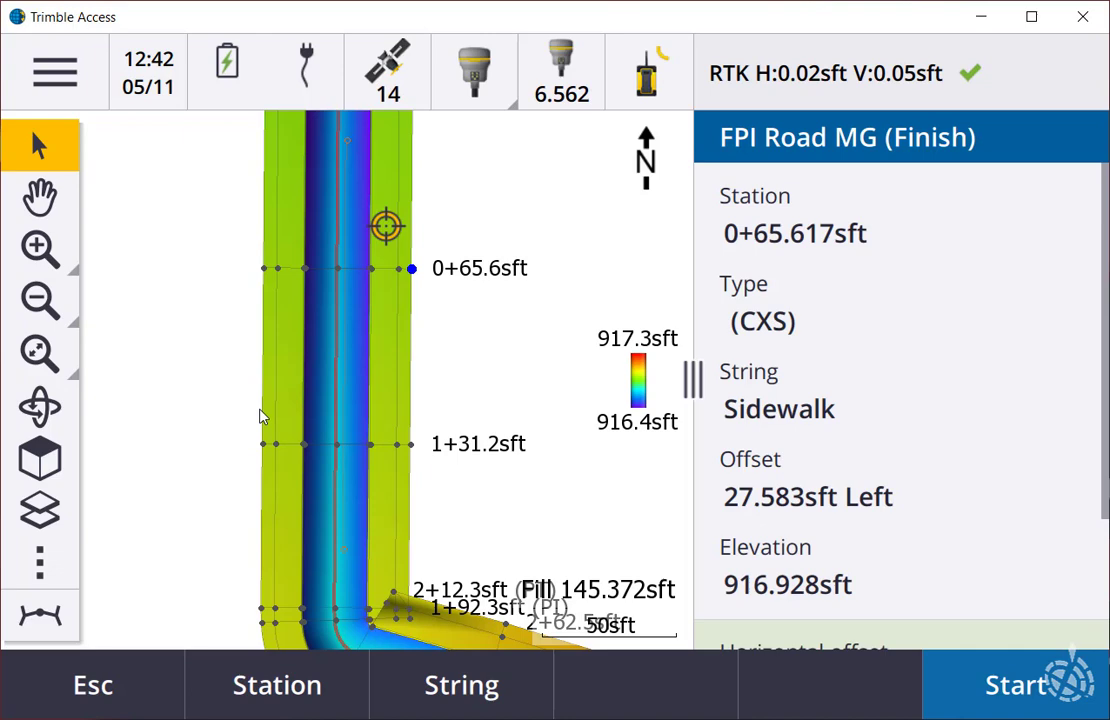
key(Left)
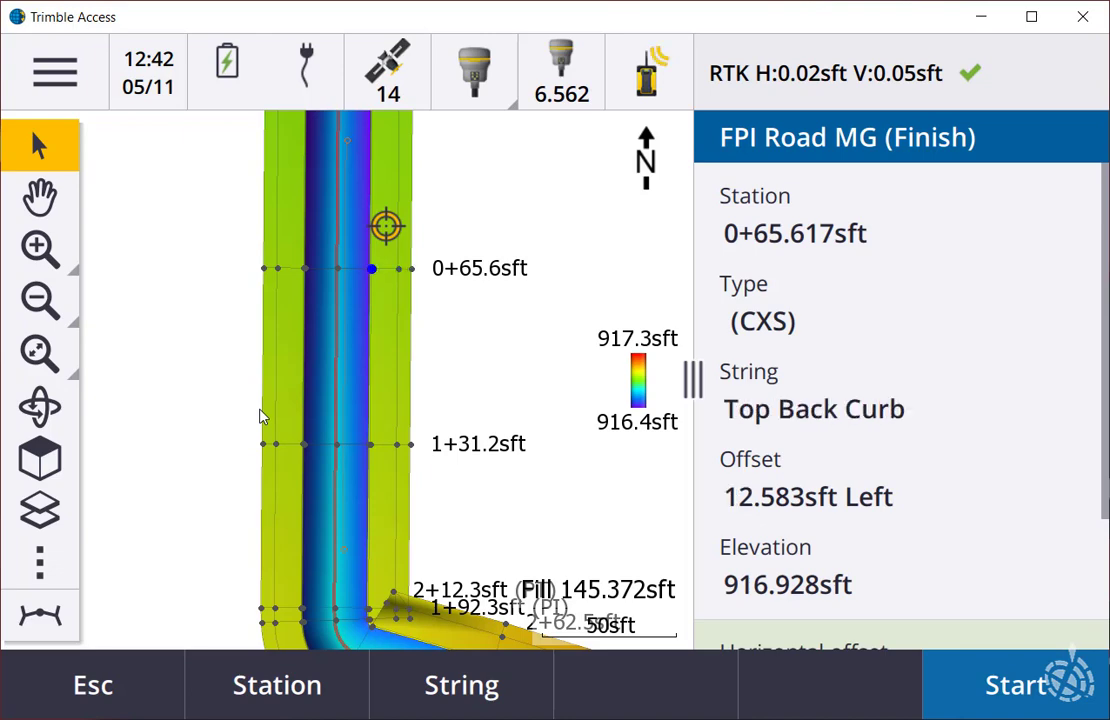
Apply a 3.000sft Out horizontal construction offset and zoom in around station 0+65.6
right_click(462, 369)
click(640, 535)
text(3)
key(Return)
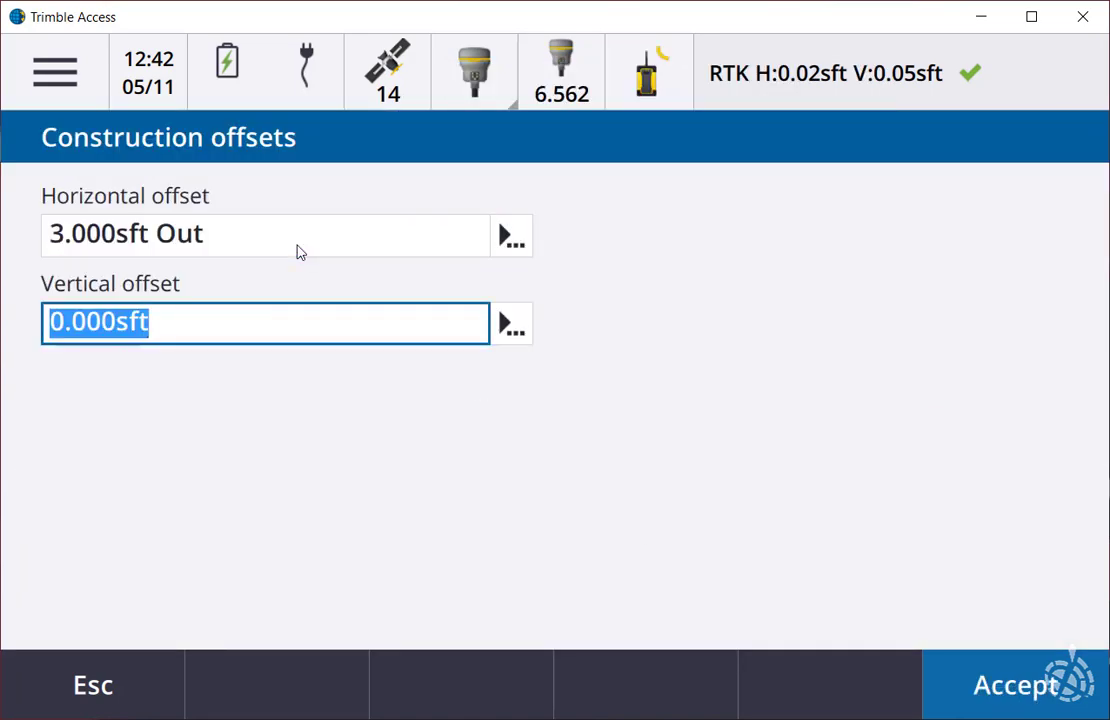
click(1018, 673)
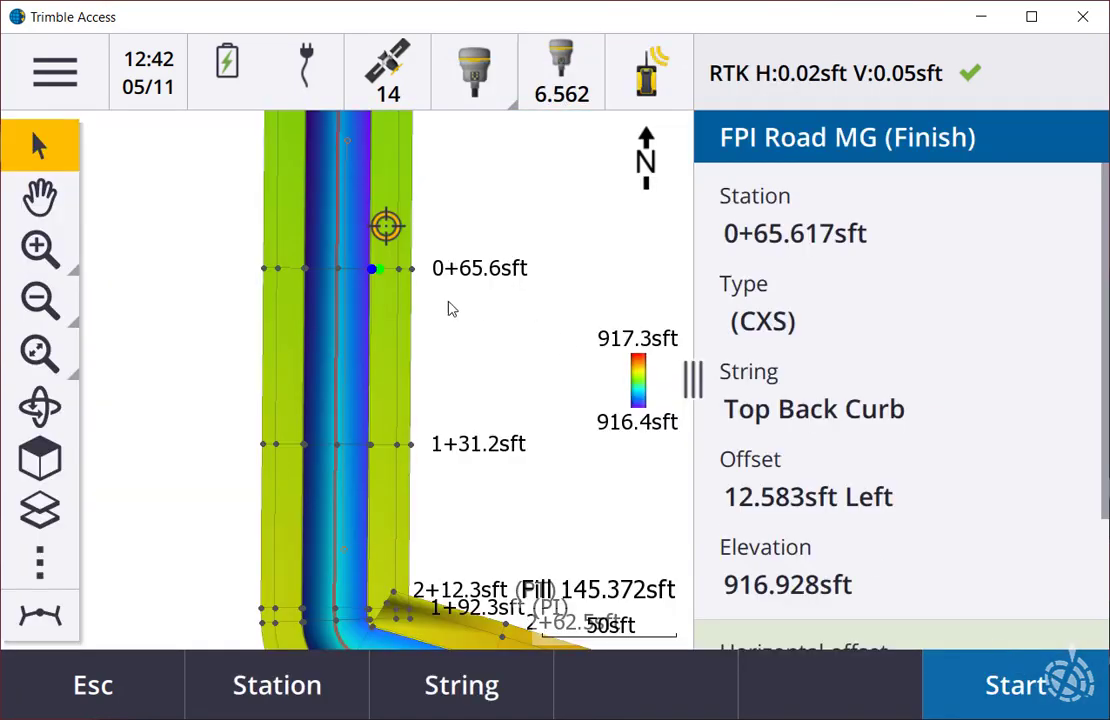
click(40, 248)
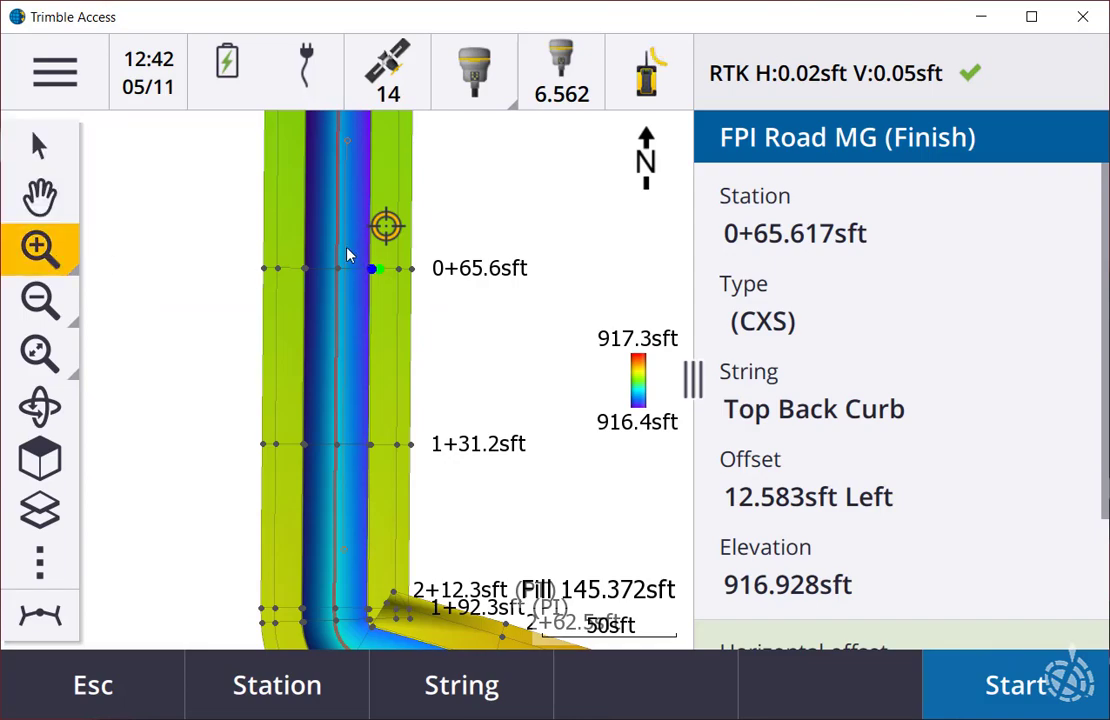
drag(347, 255, 400, 278)
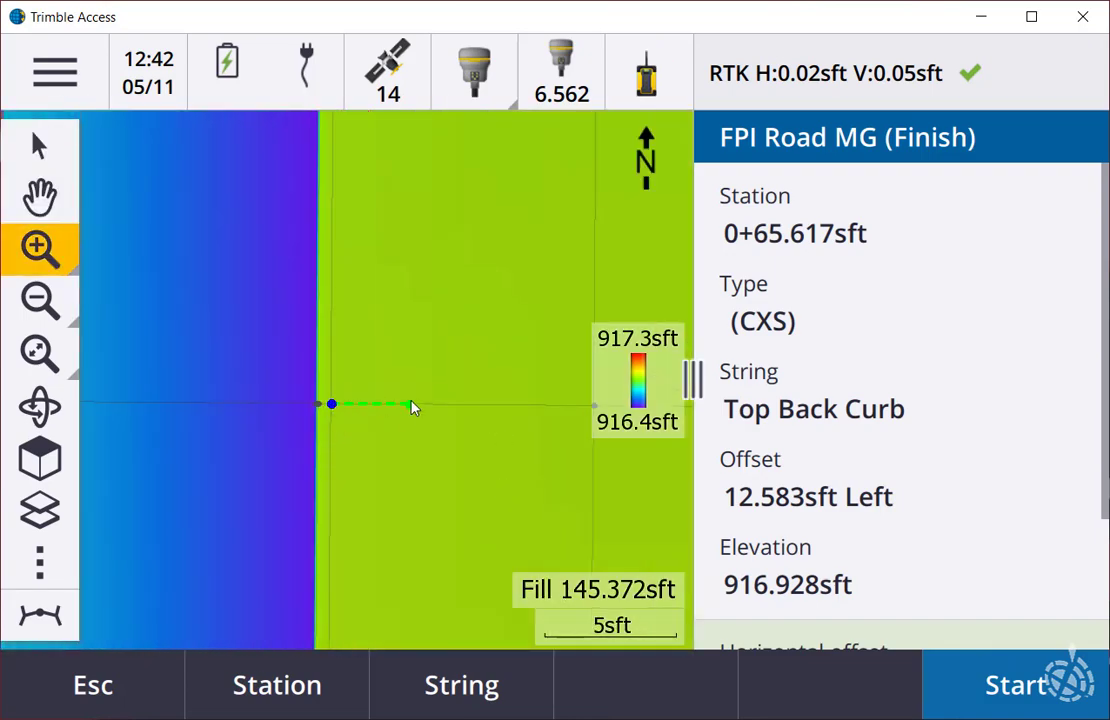
click(37, 158)
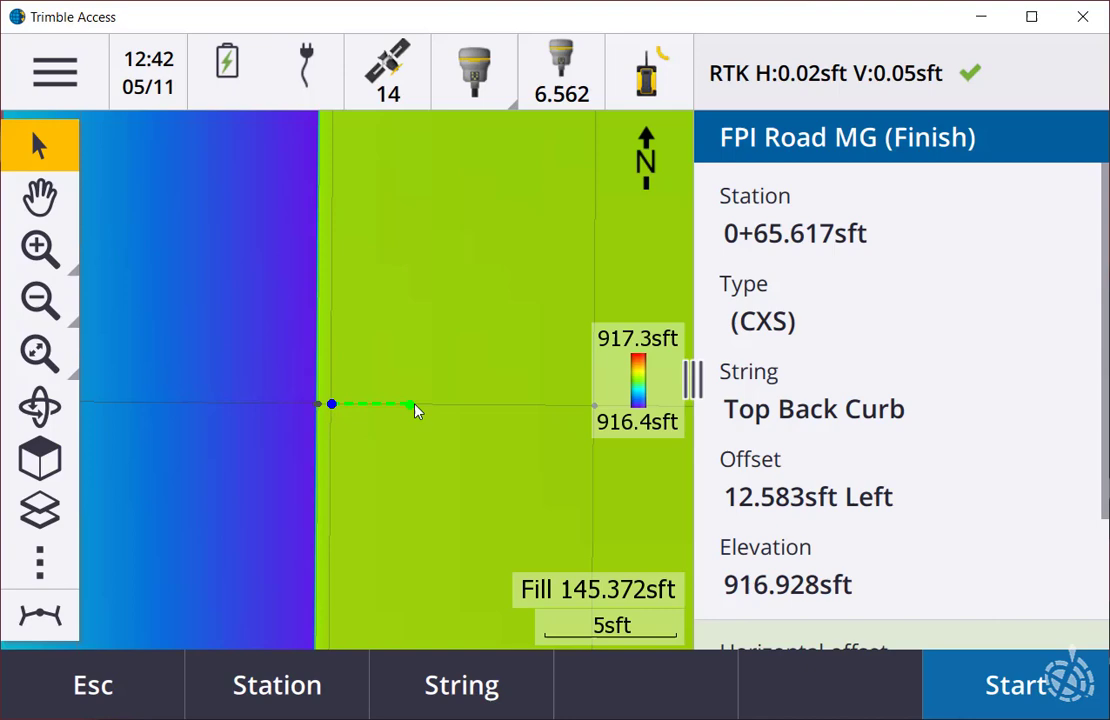
Start staking the curb point, then joystick the rover forward and lower it to Fill 0.199sft
click(960, 695)
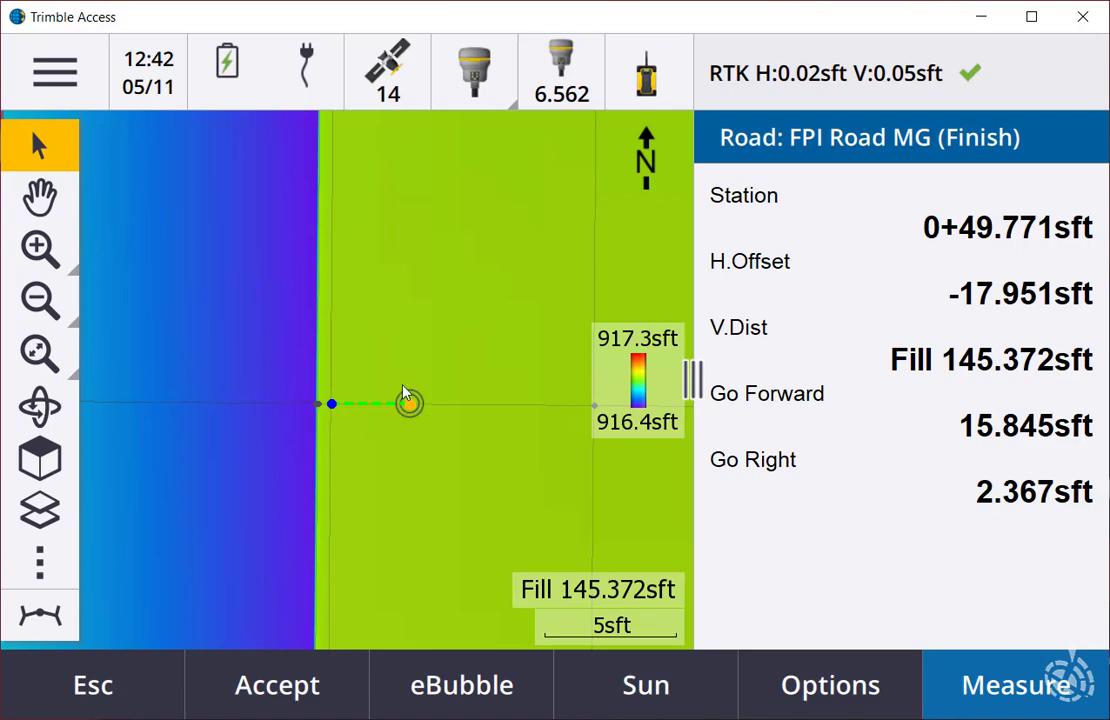
right_click(268, 538)
click(480, 672)
click(360, 619)
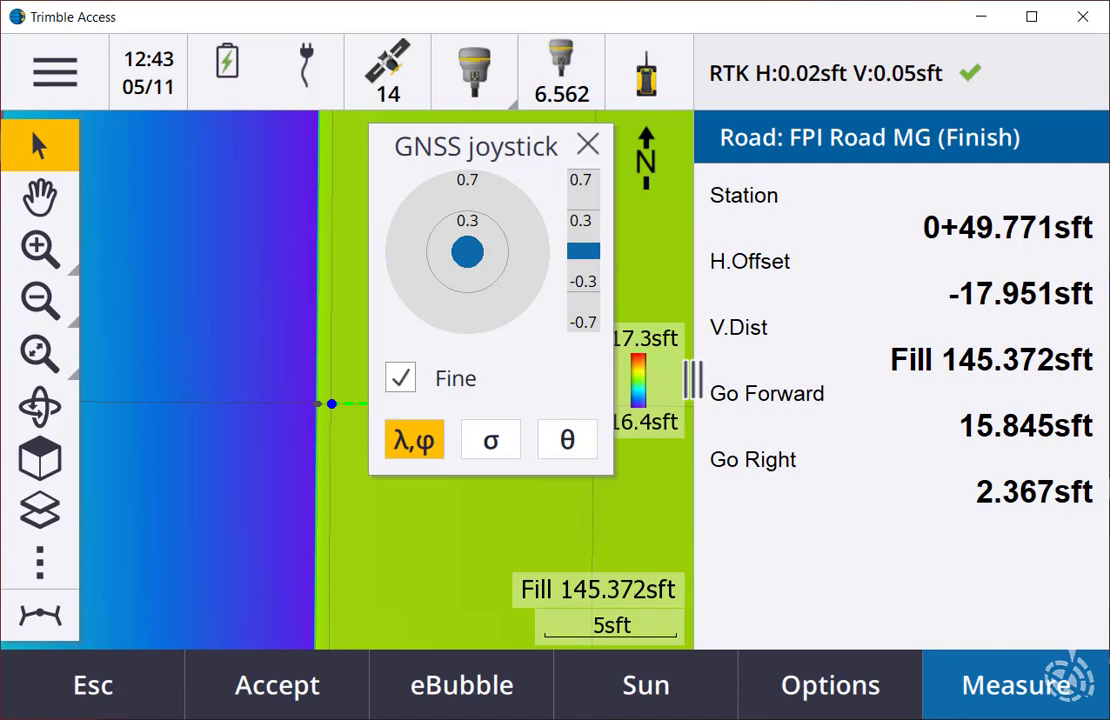
drag(486, 148, 148, 285)
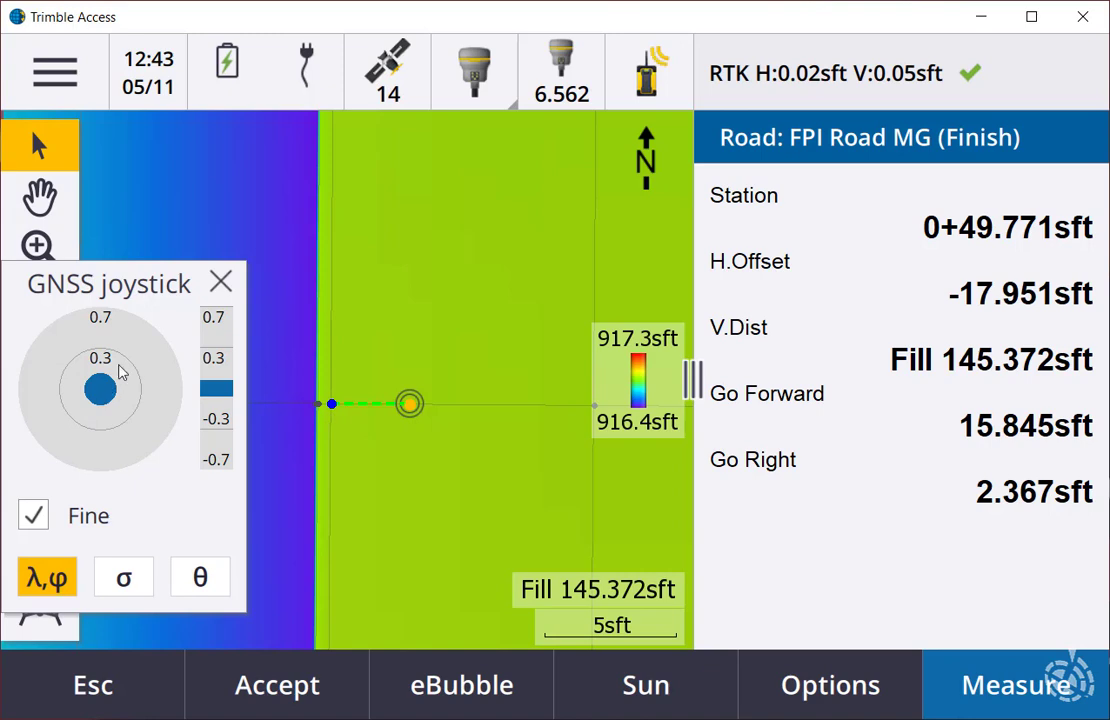
drag(100, 386, 85, 445)
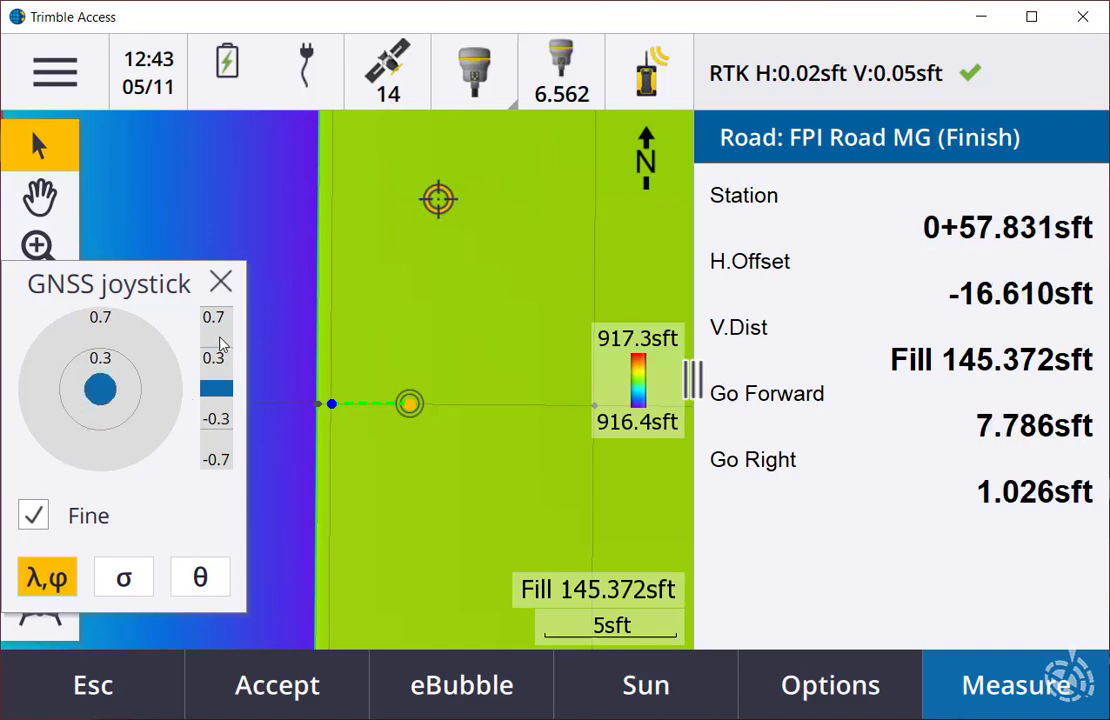
drag(224, 340, 222, 320)
click(33, 515)
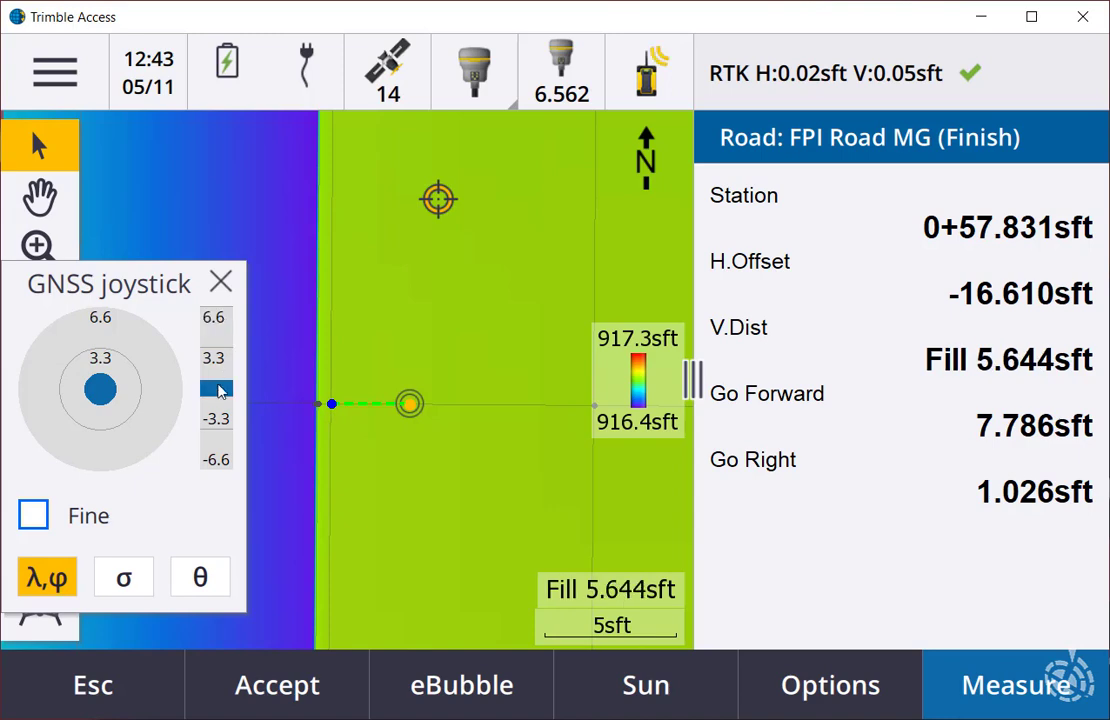
mouse_move(218, 388)
mouse_down()
mouse_move(218, 370)
mouse_move(220, 380)
mouse_up()
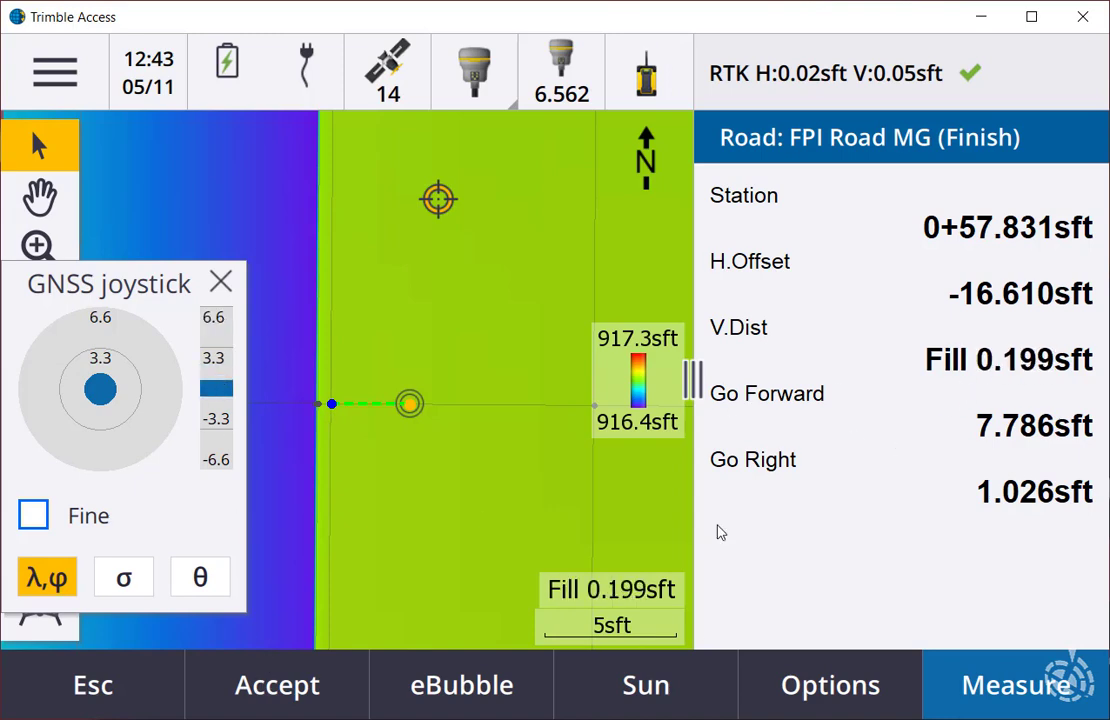
click(222, 283)
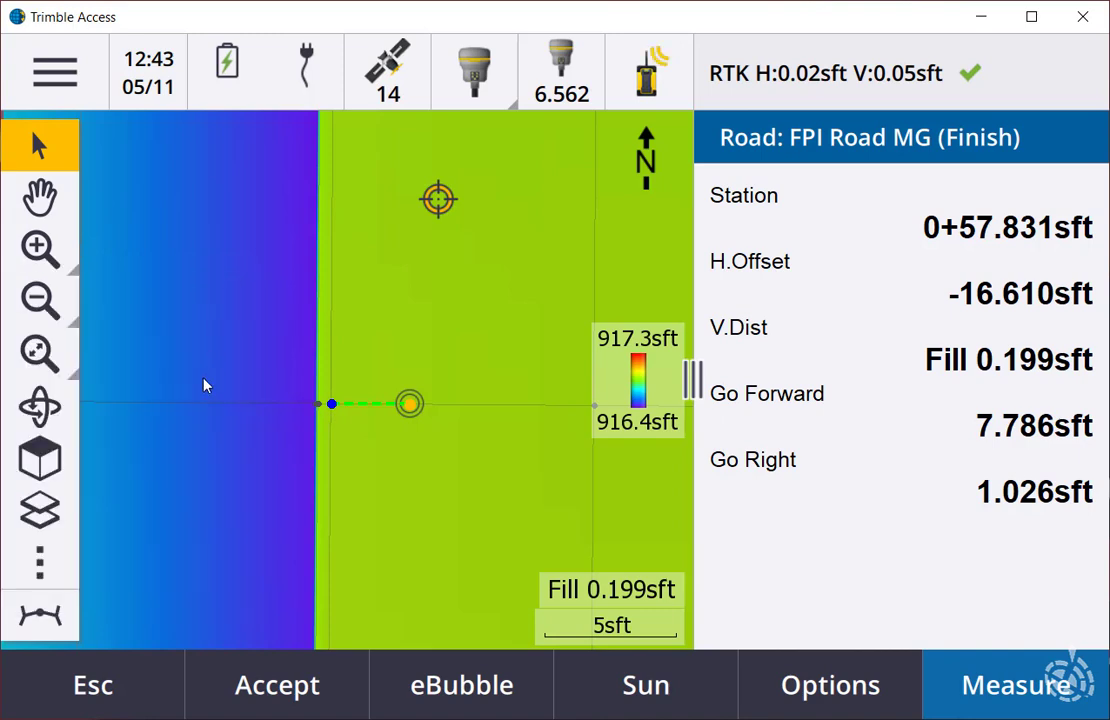
Inspect the rover against the road cross-section, zooming and panning, then return to the plan map
click(42, 617)
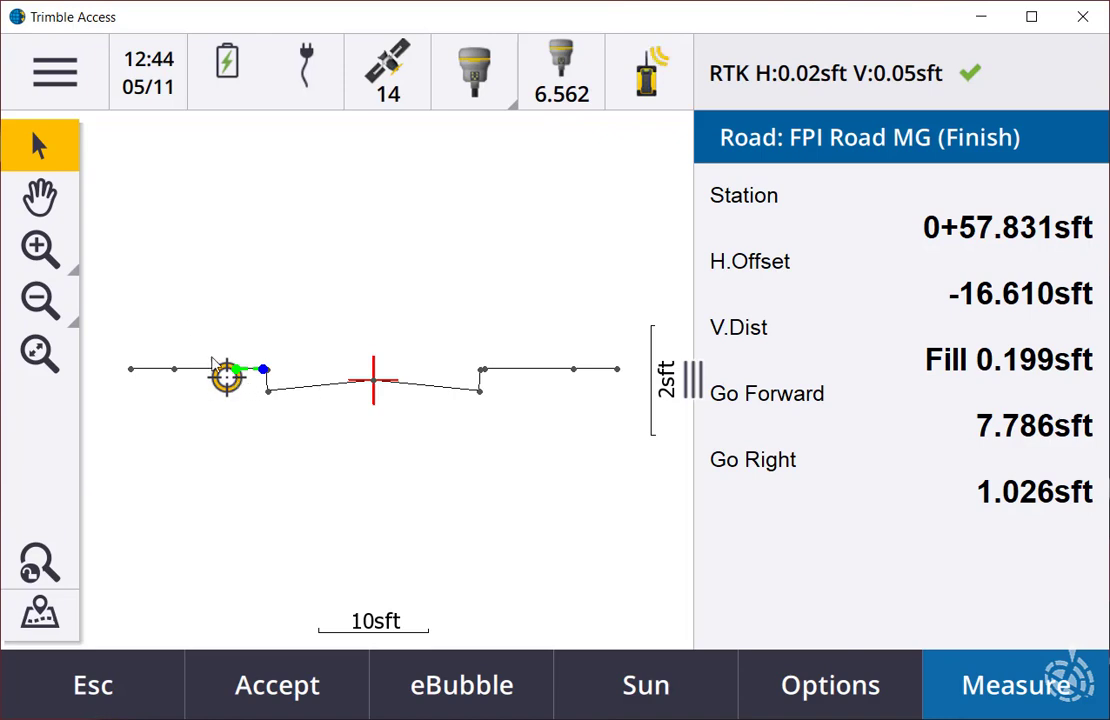
click(33, 232)
click(44, 201)
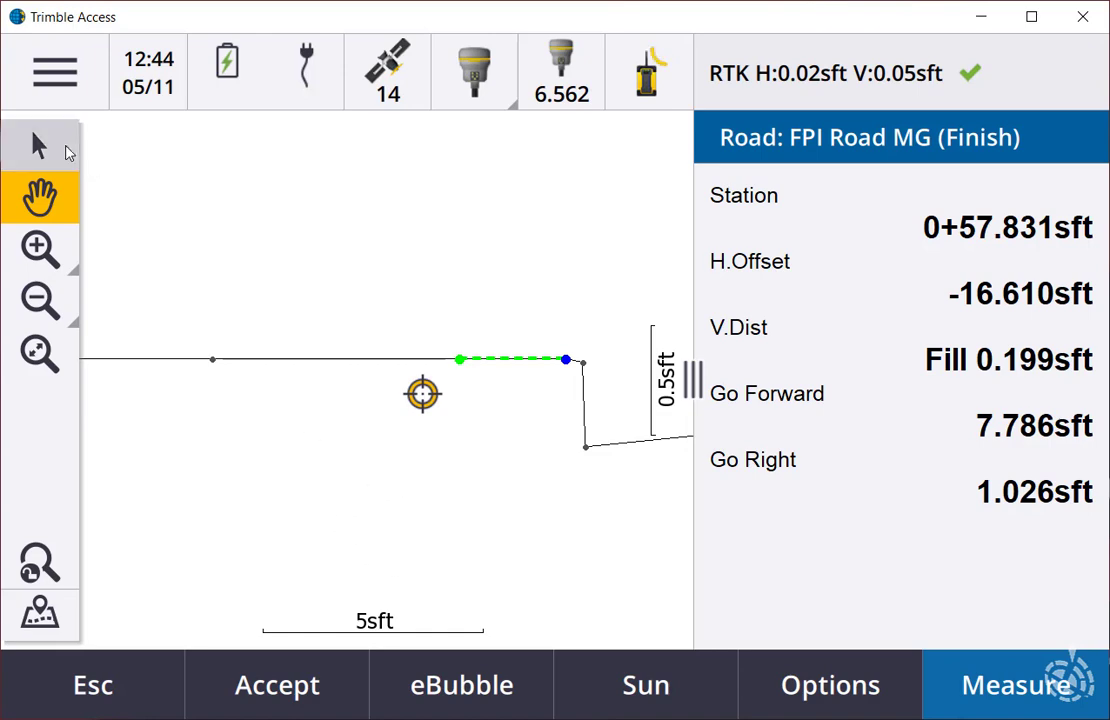
click(64, 148)
scroll(212, 357, down, 2)
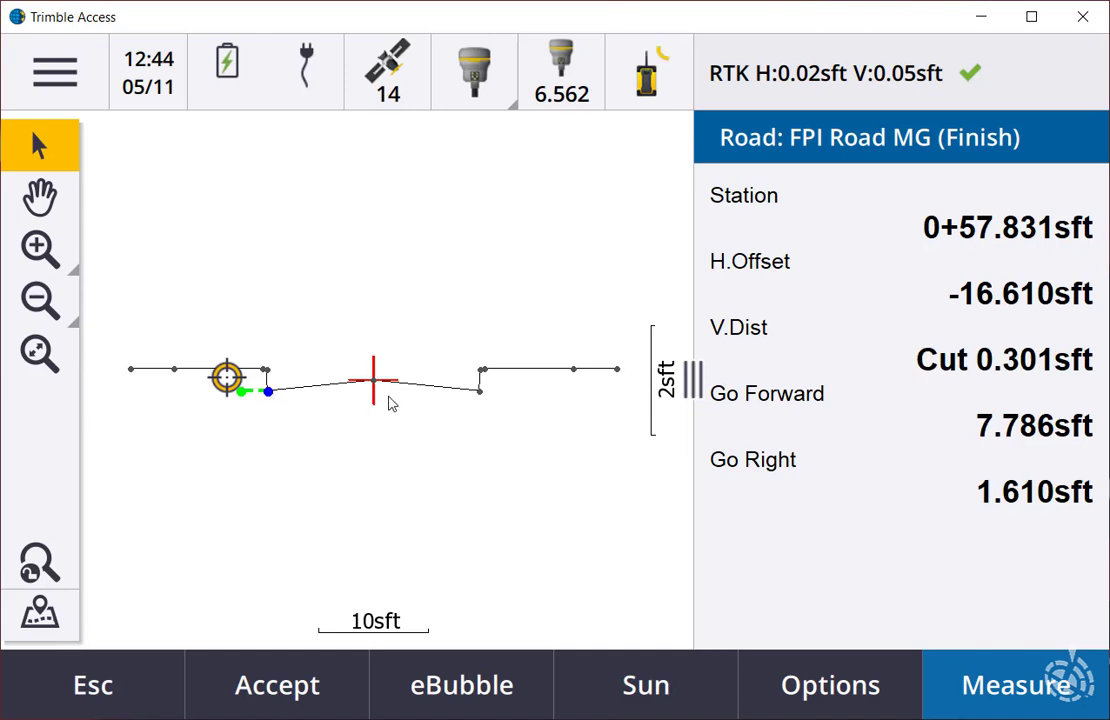
click(53, 622)
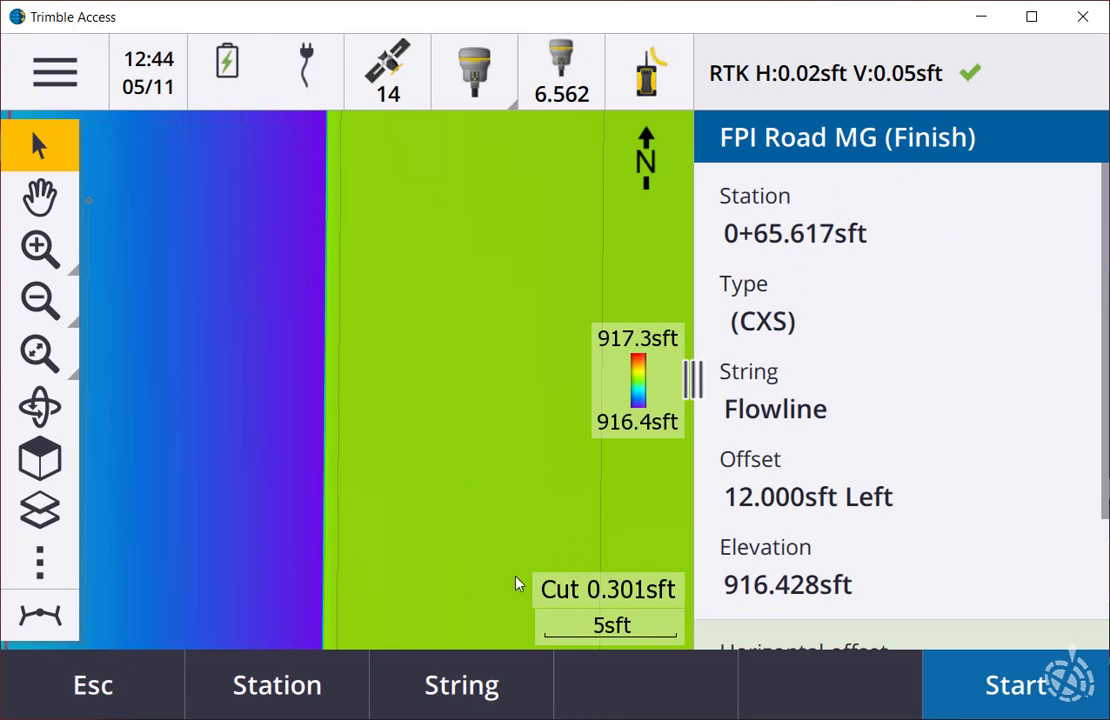
In cross-section view, step across strings to CL and through stations back to 0+00.000
click(60, 634)
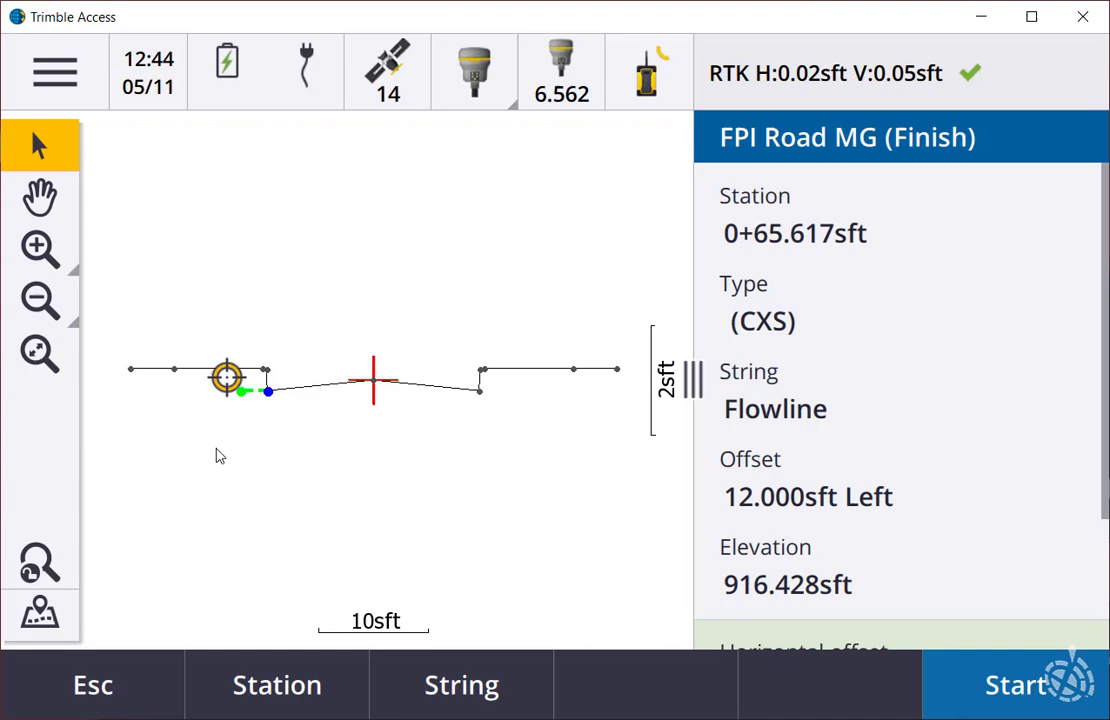
key(Right)
key(Right)
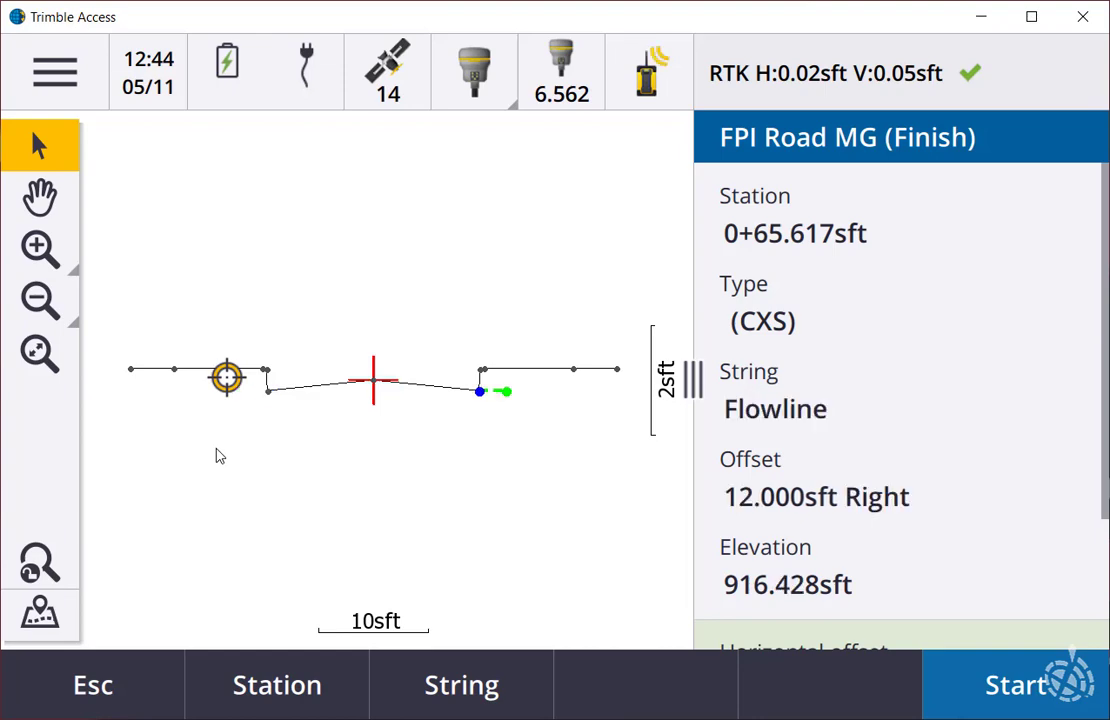
key(Left)
key(Left)
key(Left)
key(Left)
key(Left)
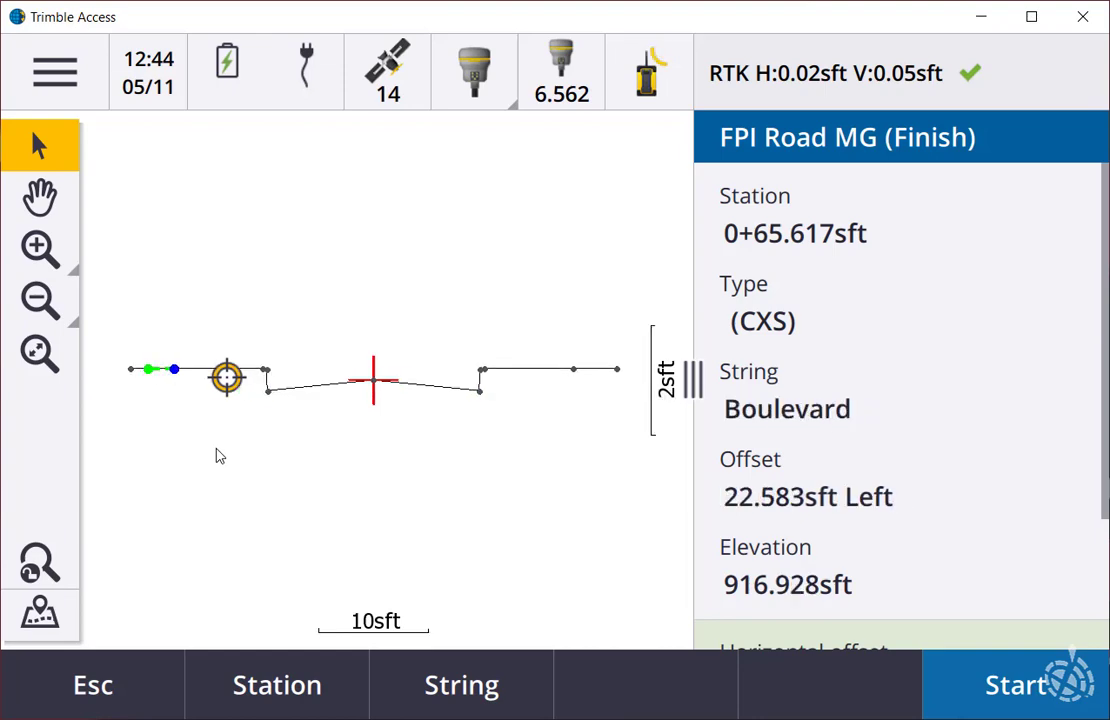
key(Right)
key(Right)
key(Right)
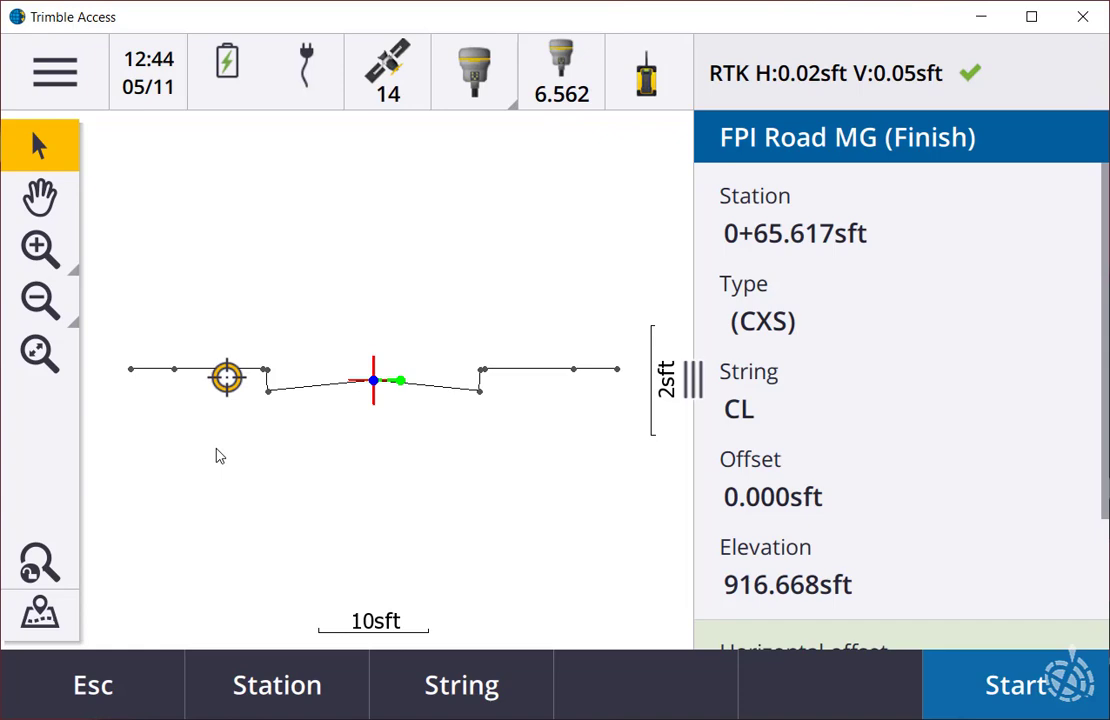
key(Up)
key(Down)
key(Up)
key(Up)
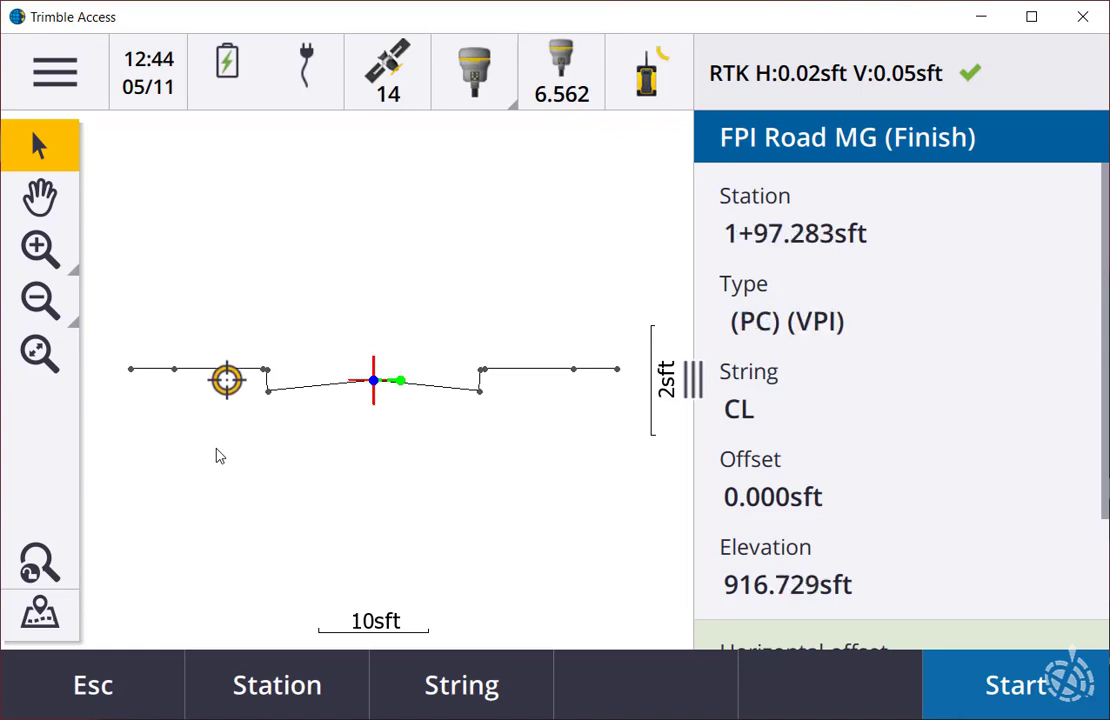
key(Down)
key(Down)
key(Down)
key(Down)
key(Down)
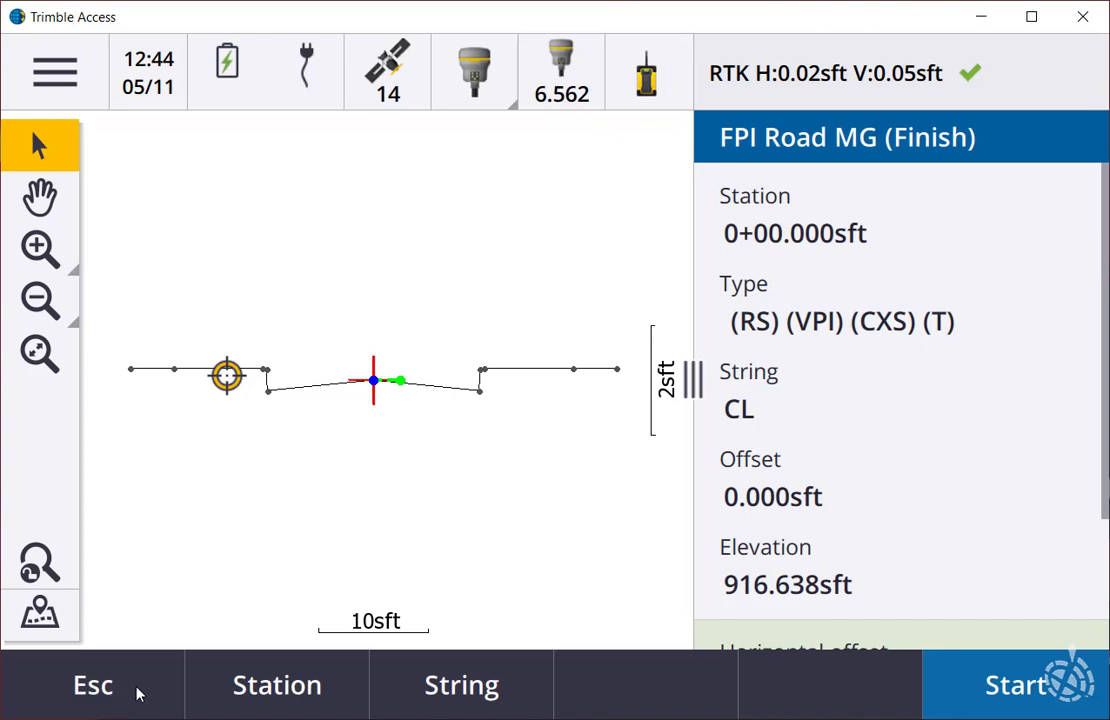
Return to the colour-shaded plan map and zoom out to show the whole road strip with the rover
click(38, 616)
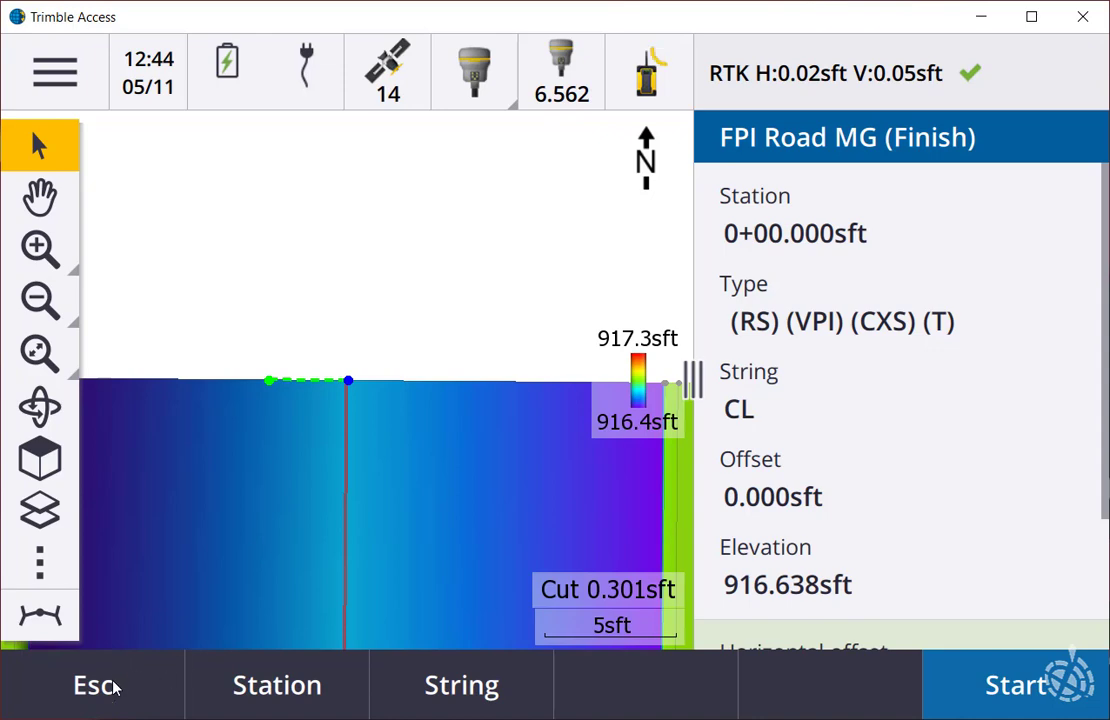
click(38, 297)
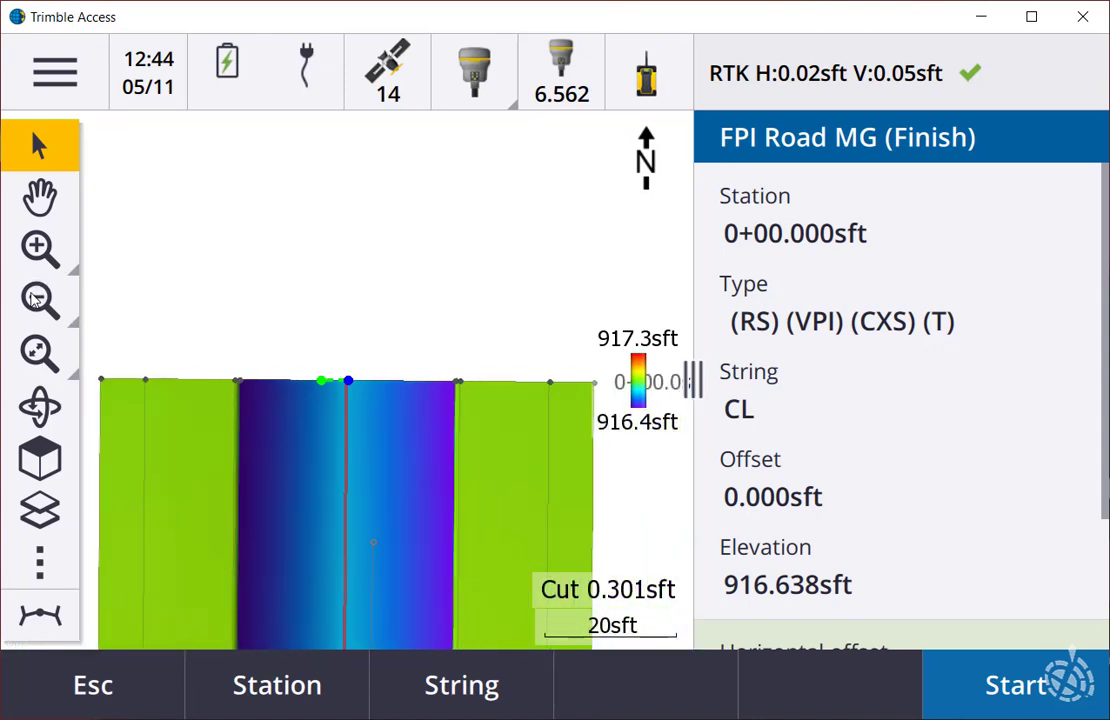